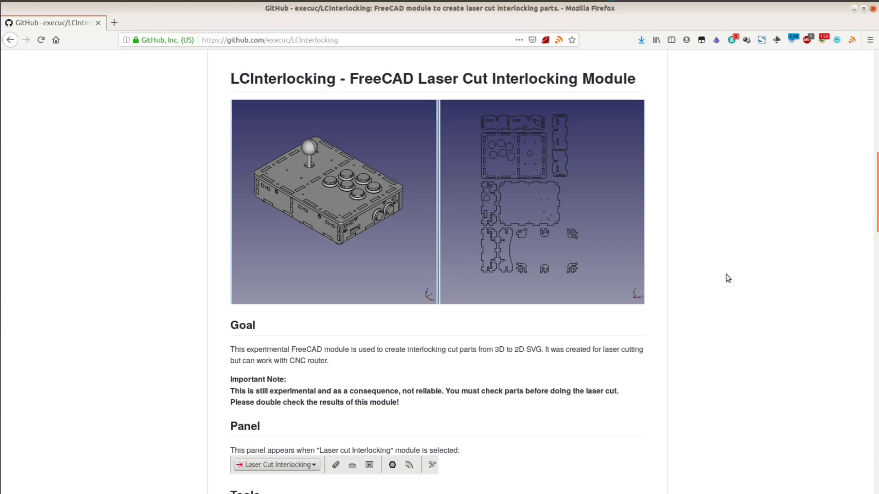
scroll(728, 278, down, 1)
scroll(728, 279, down, 1)
scroll(728, 278, down, 1)
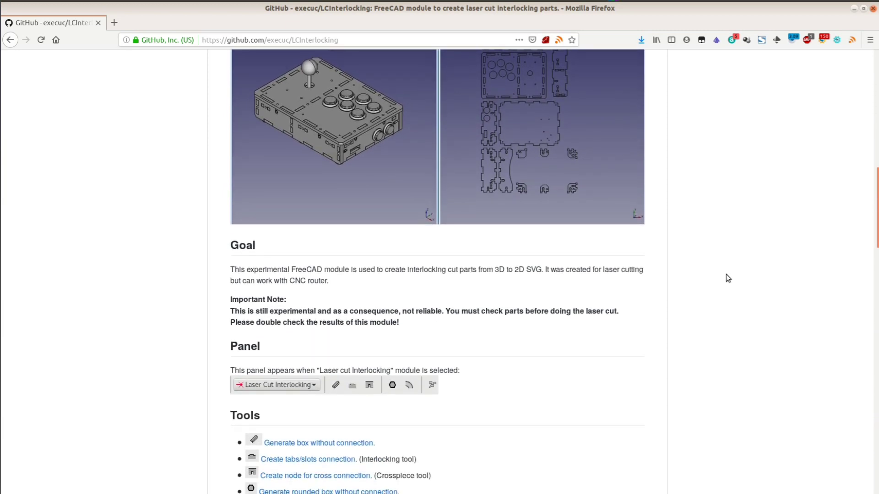
scroll(728, 278, down, 1)
scroll(728, 279, down, 2)
scroll(728, 278, down, 1)
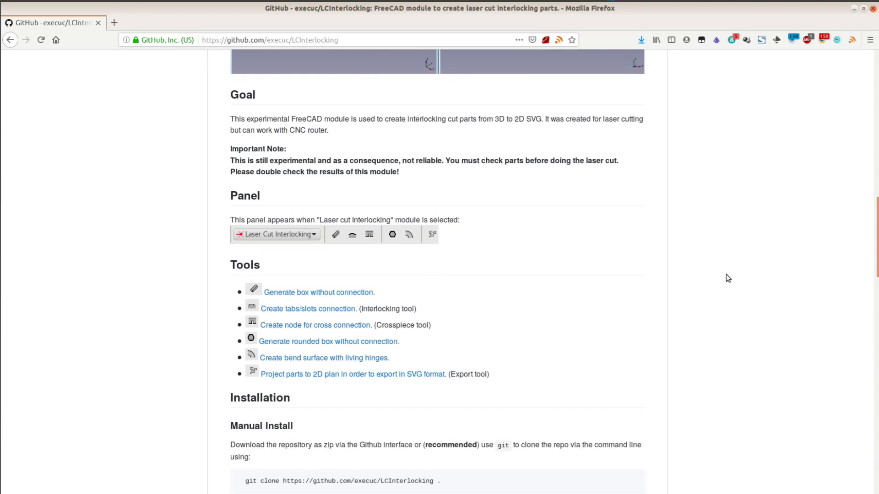
scroll(728, 278, down, 4)
scroll(727, 278, down, 1)
scroll(728, 278, down, 3)
scroll(729, 278, down, 2)
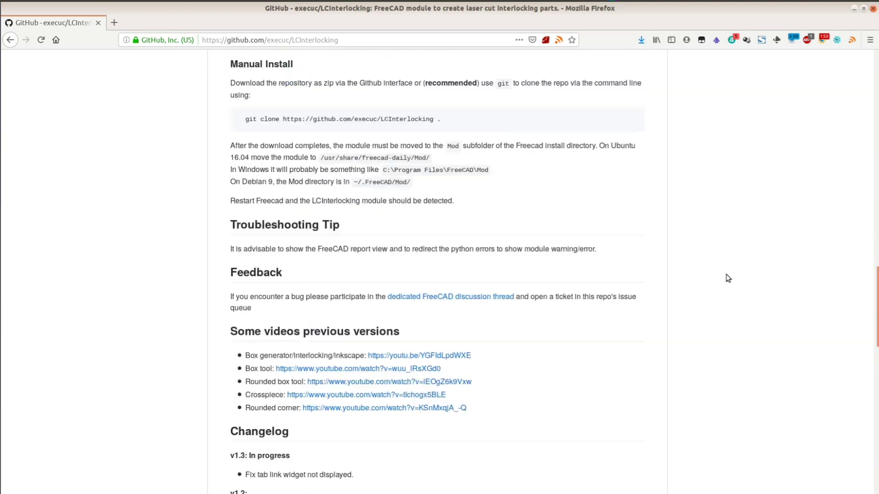
scroll(728, 278, down, 3)
scroll(728, 277, down, 1)
scroll(728, 279, down, 4)
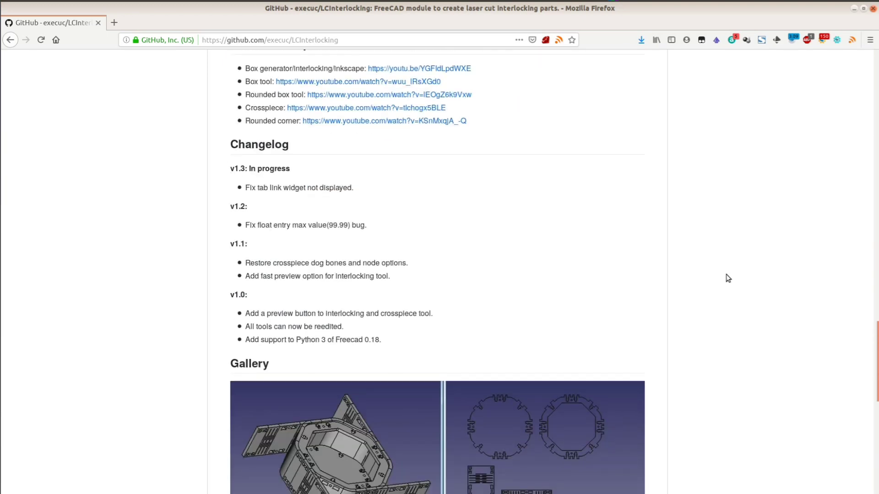
scroll(727, 278, down, 1)
scroll(727, 277, up, 1)
scroll(728, 278, down, 8)
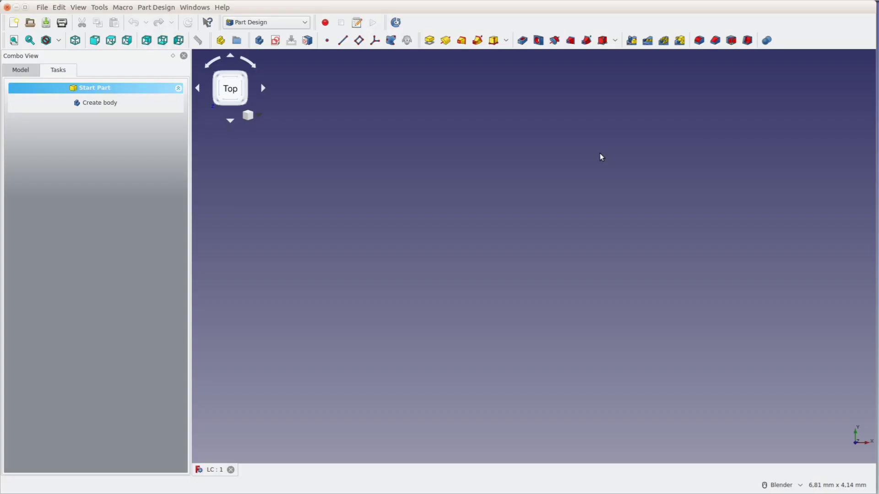
- Switch to Laser Cut Interlocking and set up a box 150 long, 25 wide and 25 high
click(285, 22)
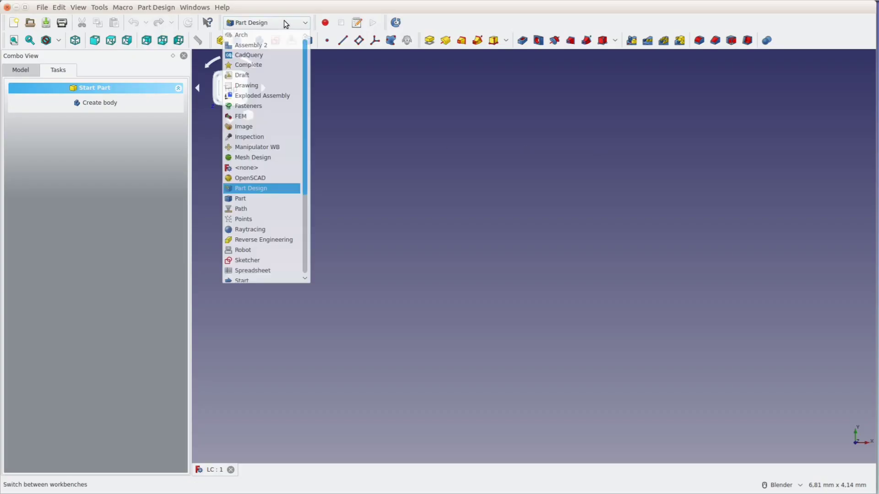
scroll(278, 247, down, 1)
scroll(278, 249, down, 3)
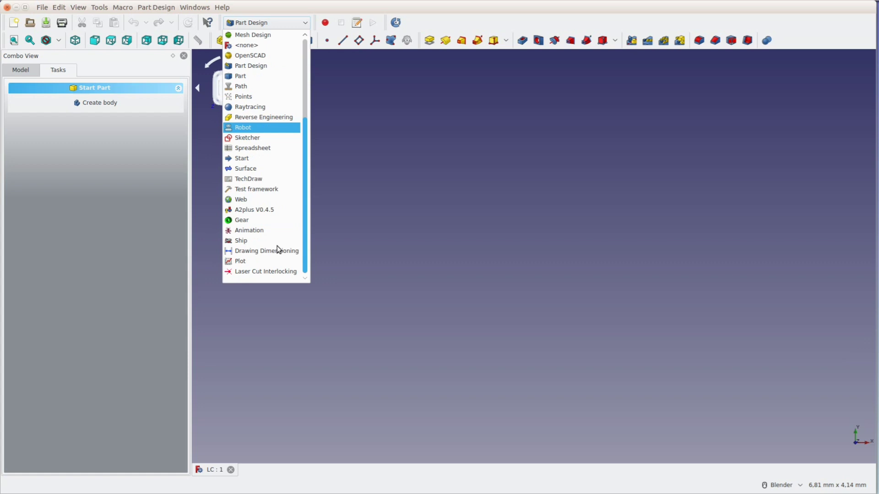
click(275, 271)
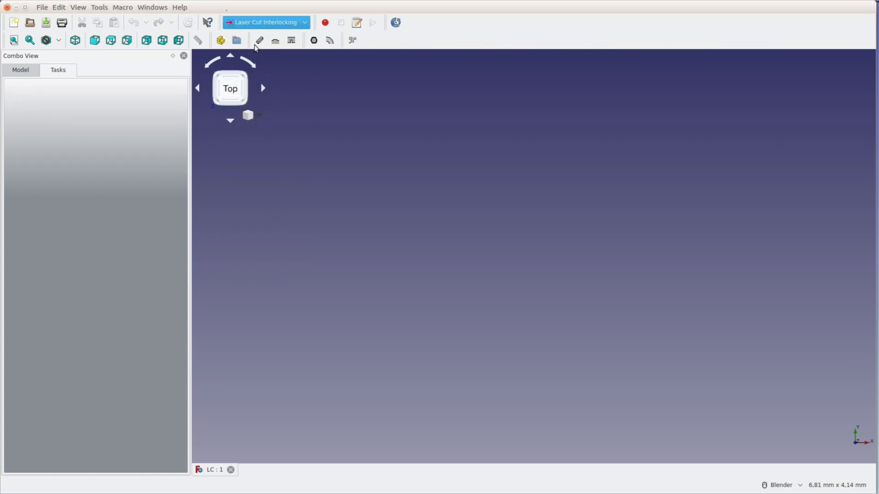
click(259, 42)
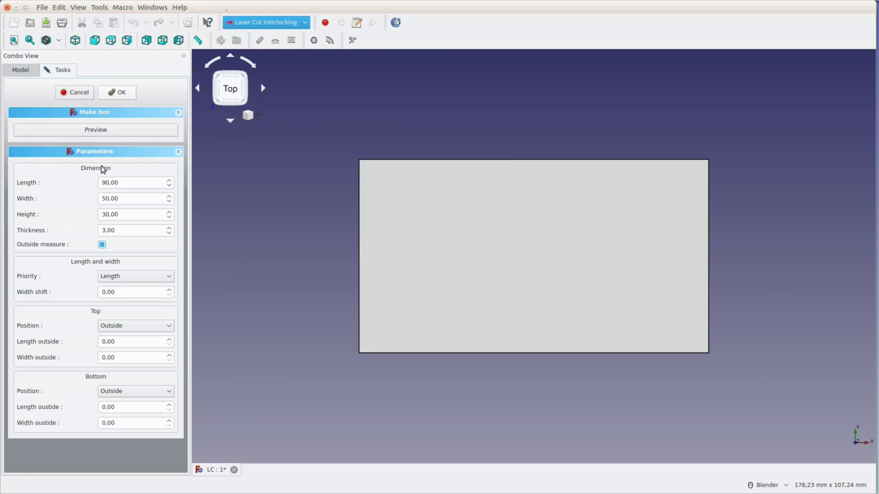
double_click(119, 181)
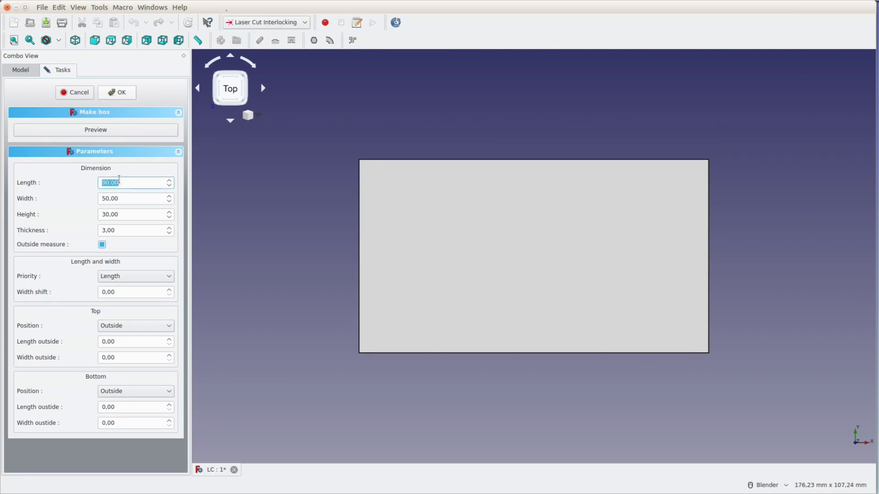
text(150)
key(Tab)
text(25)
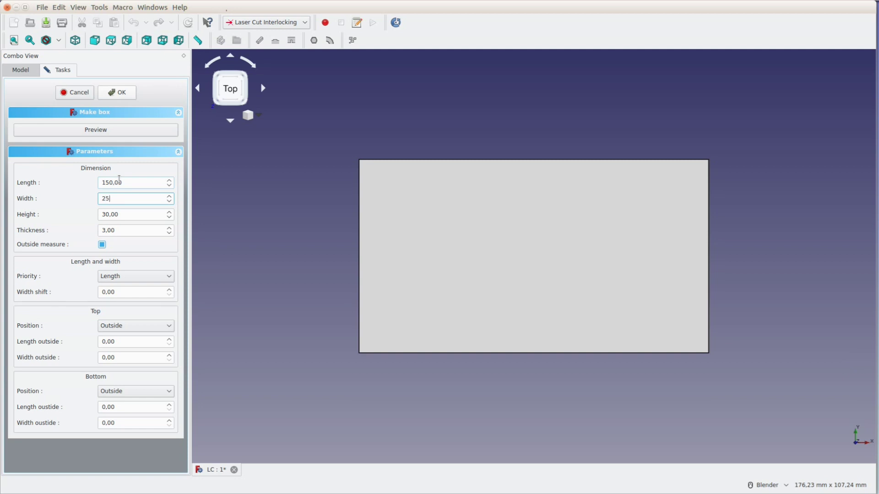
key(Tab)
text(25)
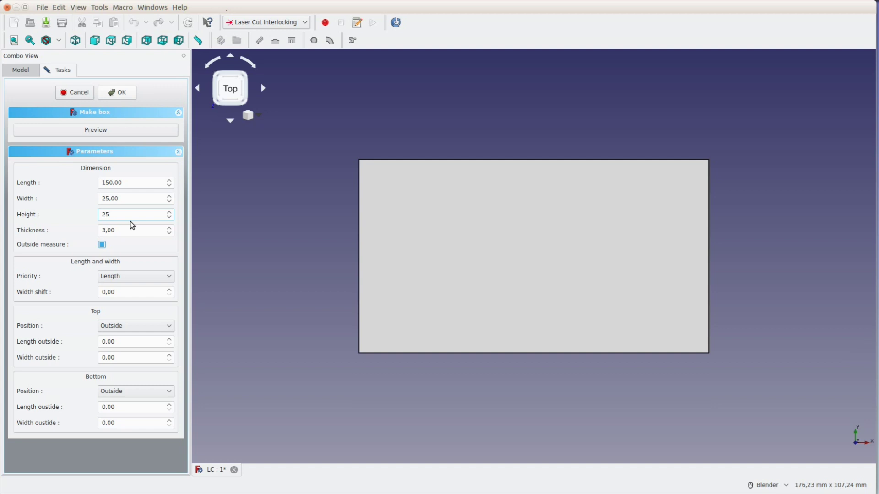
key(Tab)
text(3)
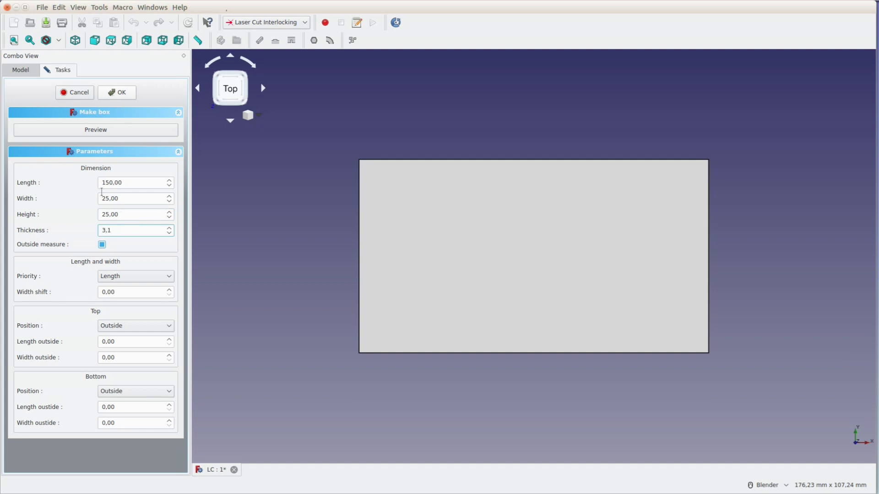
- Create the 150 × 25 × 25 box and show the document tree
click(116, 93)
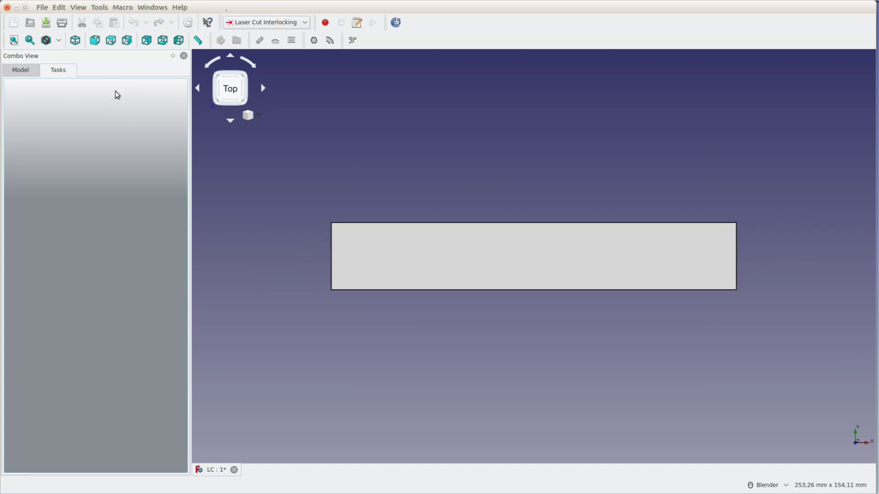
middle_drag(212, 179, 293, 206)
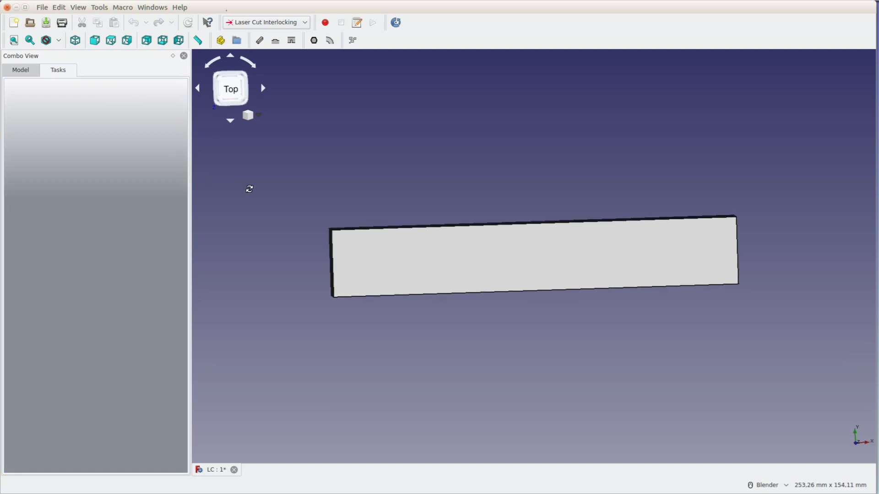
click(17, 72)
middle_drag(203, 176, 252, 183)
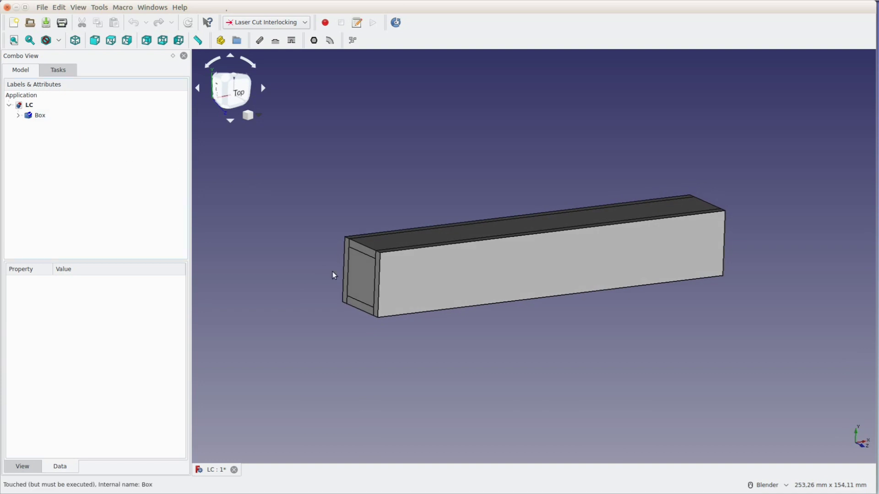
- Delete the box's front and top panels
click(470, 295)
key(Delete)
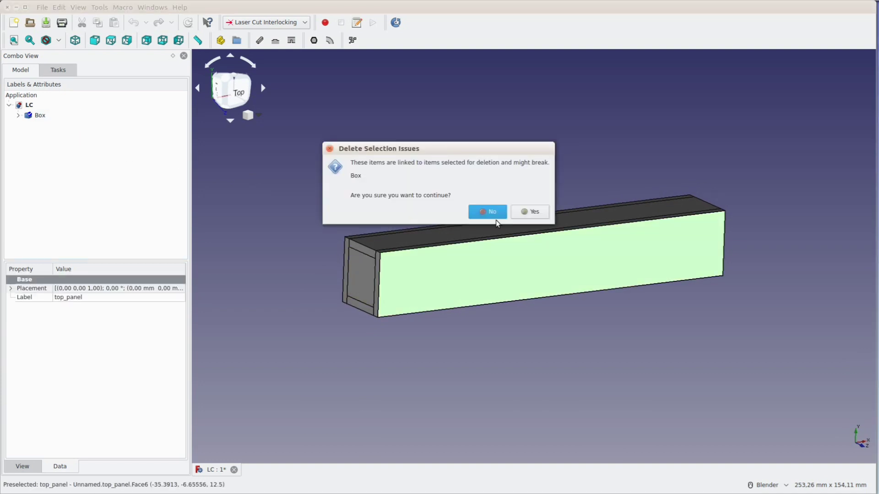
click(495, 211)
click(507, 230)
key(Delete)
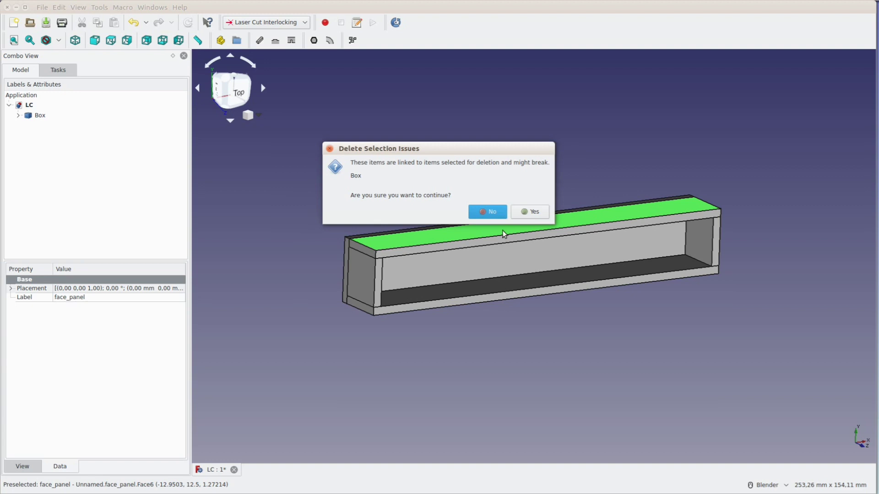
click(524, 216)
- Position right_panel at x = −116.9 mm and left_panel at x = −30 mm
click(355, 284)
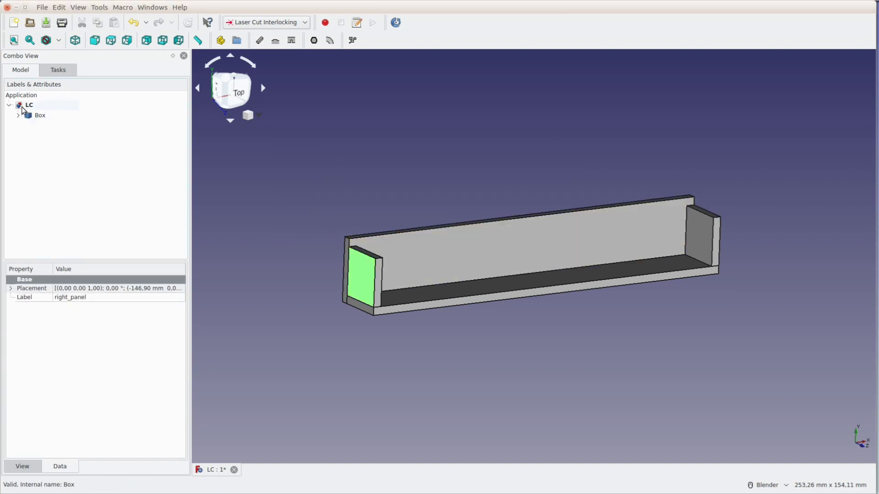
click(18, 115)
click(11, 289)
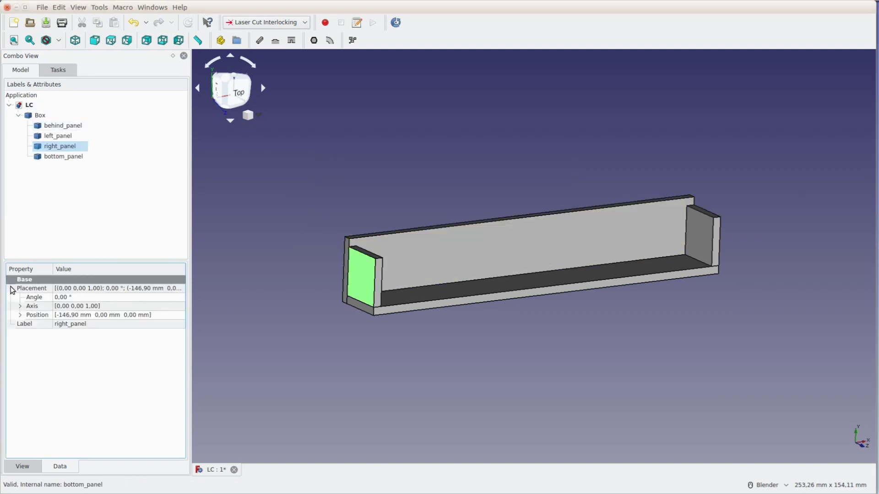
double_click(77, 318)
click(22, 315)
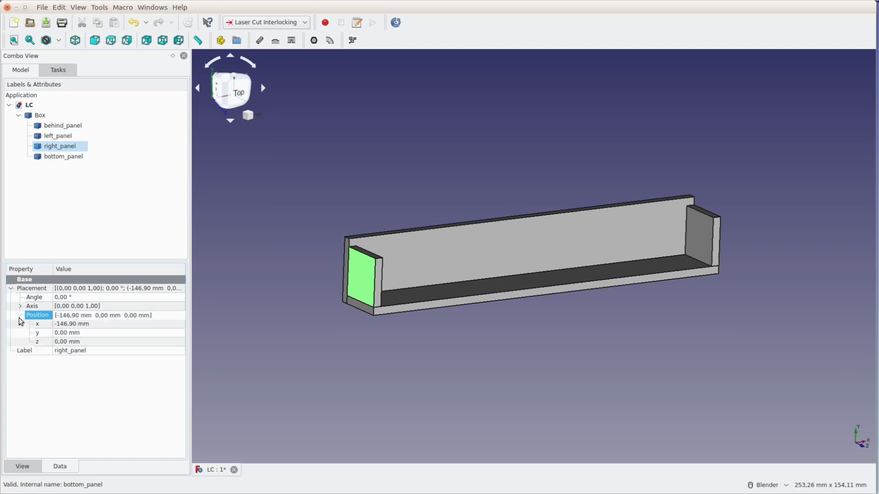
click(72, 324)
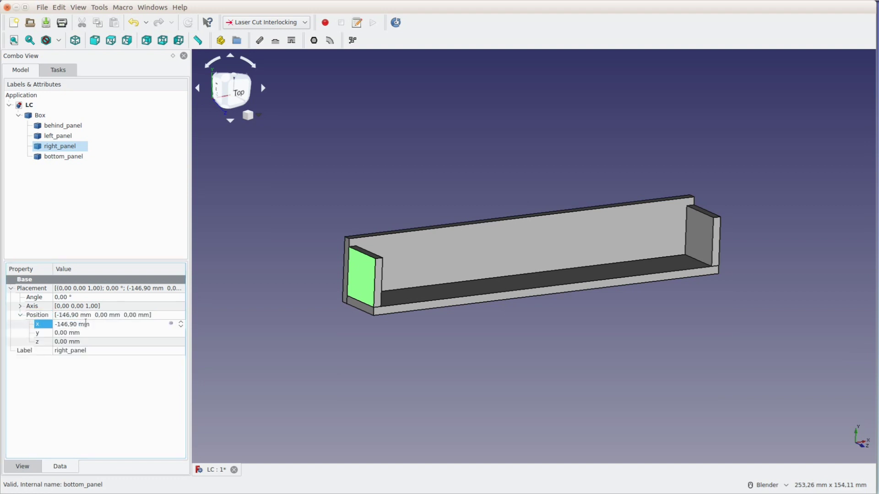
text(+5)
scroll(84, 324, up, 3)
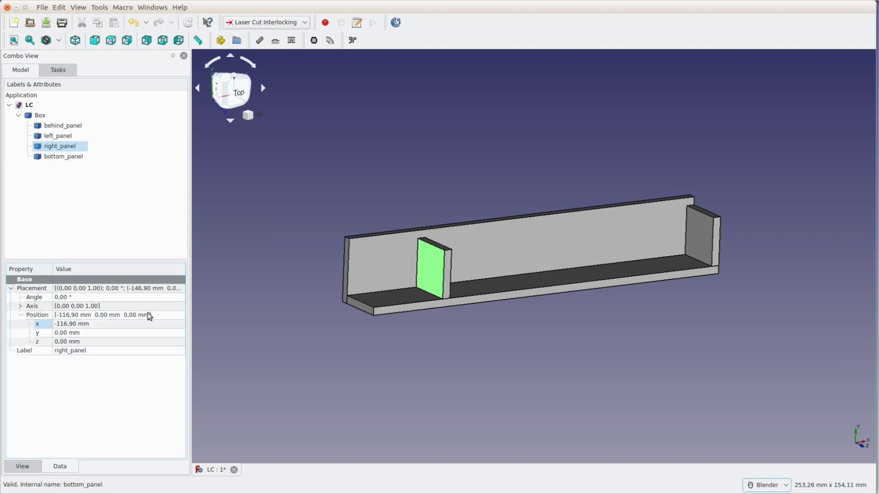
click(716, 229)
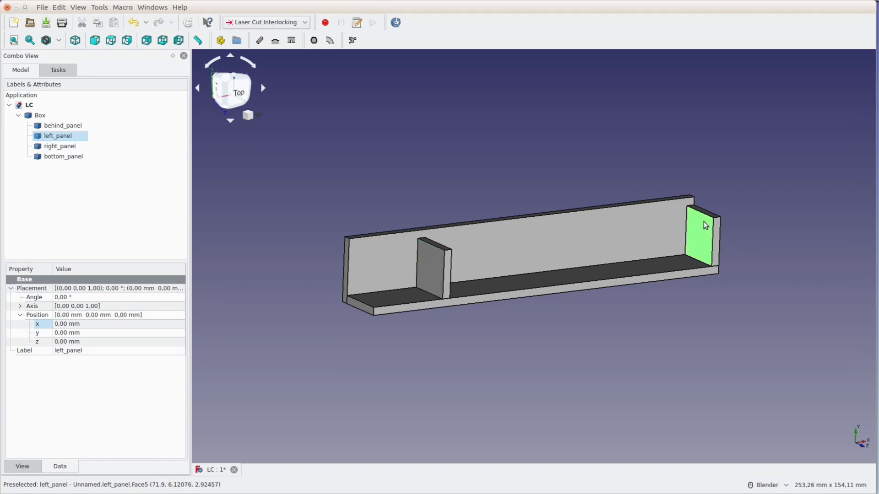
click(71, 325)
text(30)
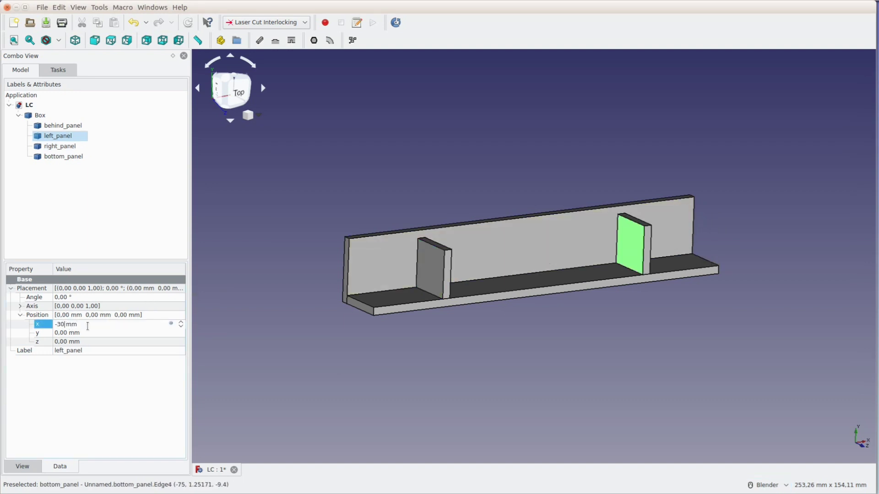
key(Return)
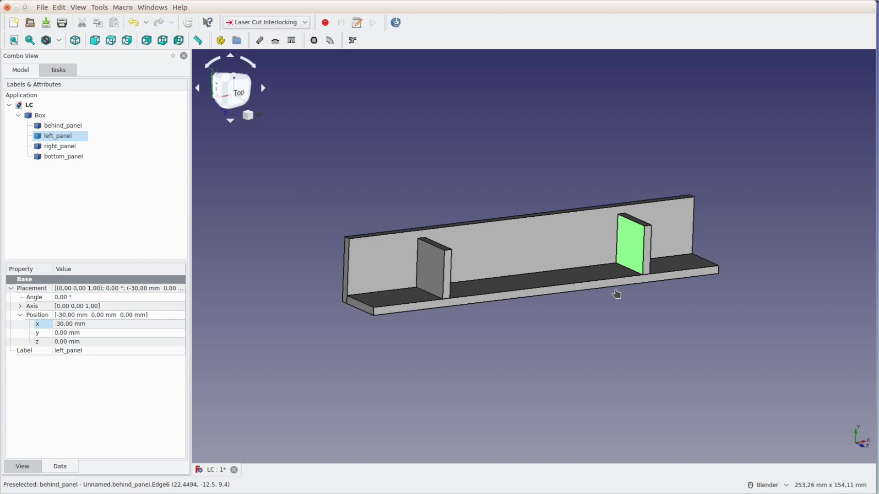
- Select all four panels and add them as parts to join
click(591, 330)
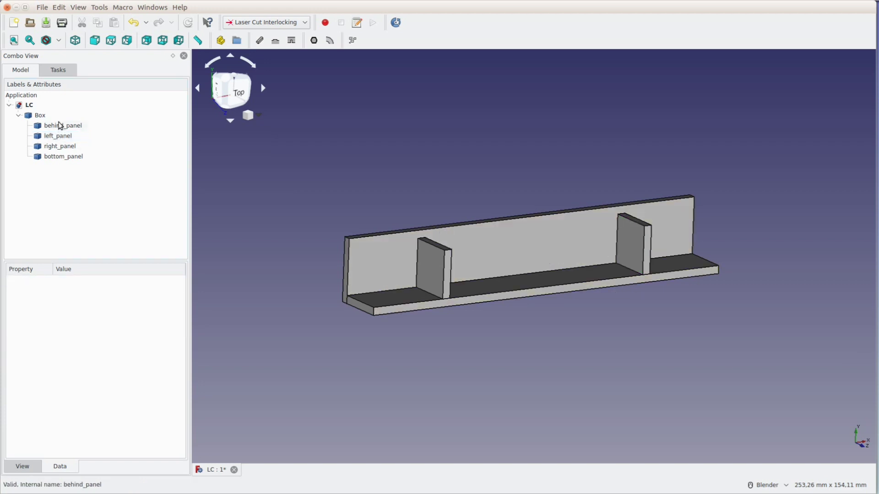
click(59, 125)
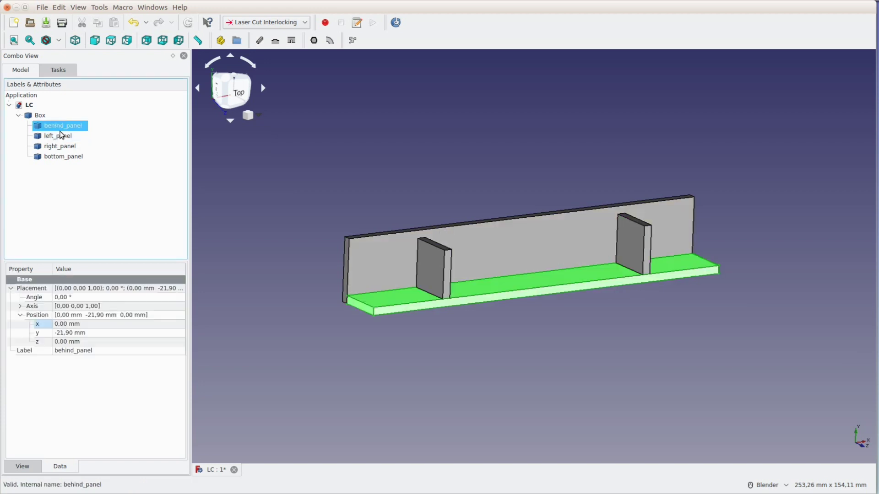
shift+click(64, 158)
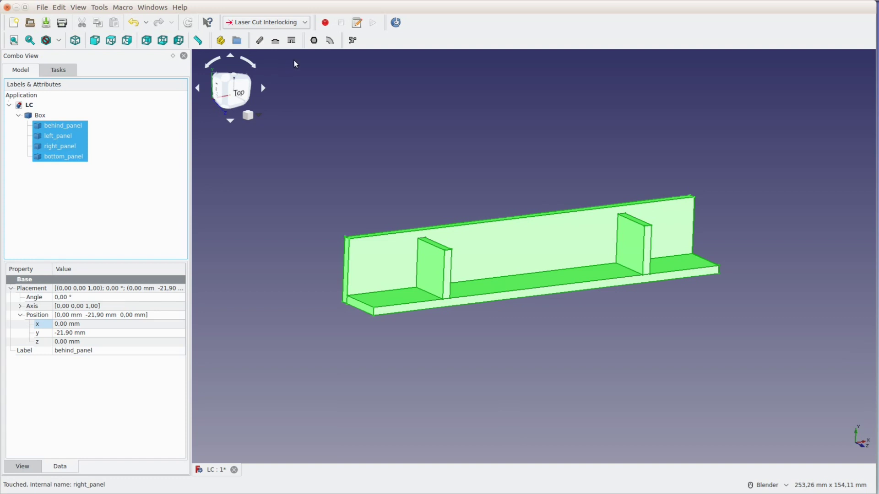
click(275, 42)
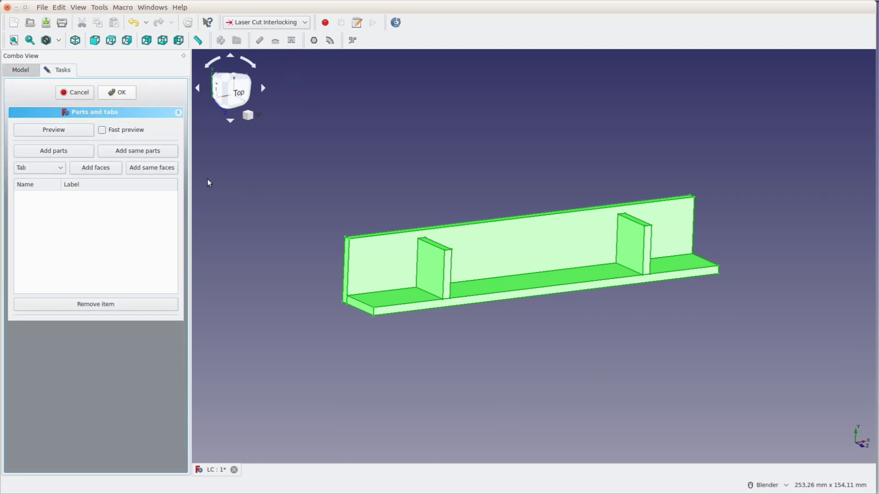
click(141, 152)
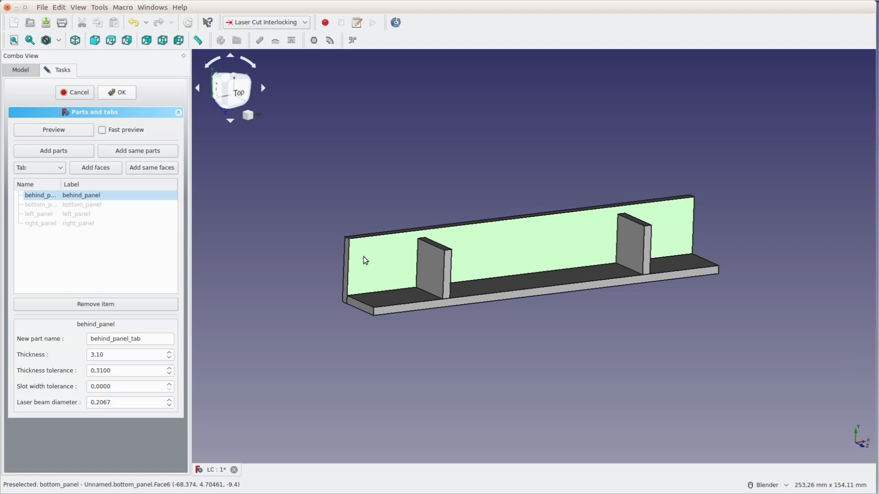
- Add tab faces on both supports and the back panel, with 5 tabs on behind_panel
mouse_move(364, 259)
middle_down()
mouse_move(367, 233)
mouse_move(540, 261)
mouse_move(506, 238)
middle_up()
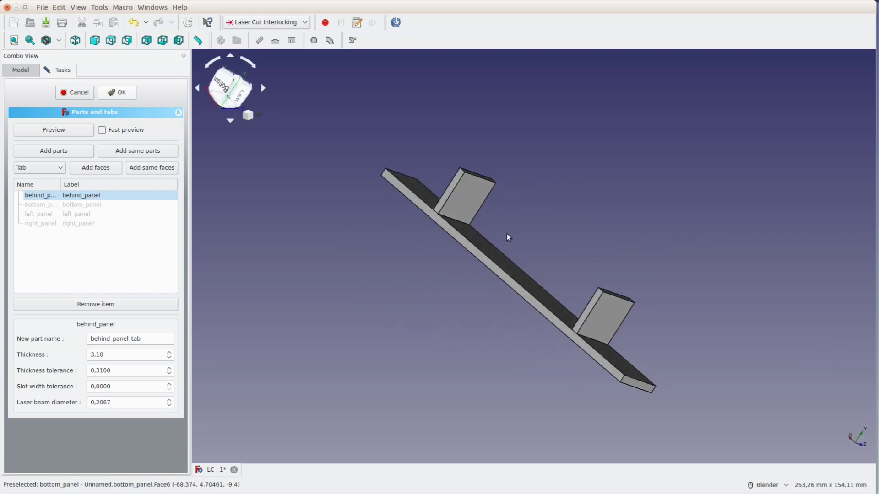
click(449, 192)
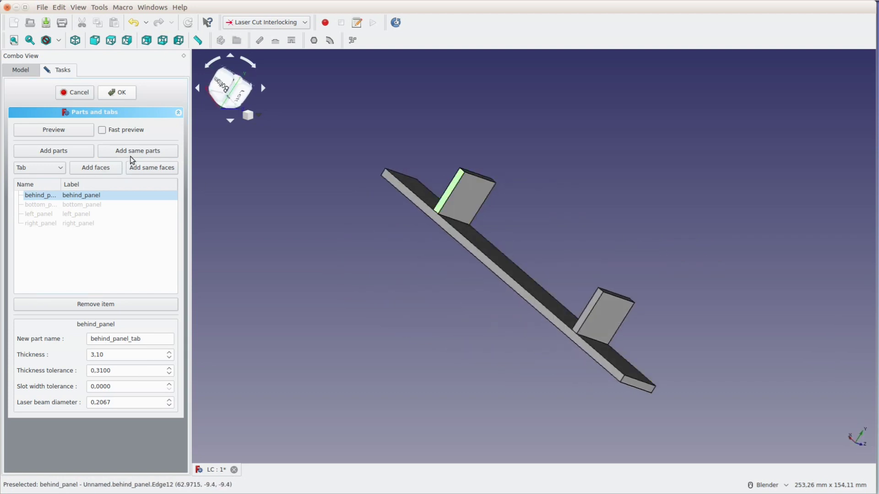
click(109, 169)
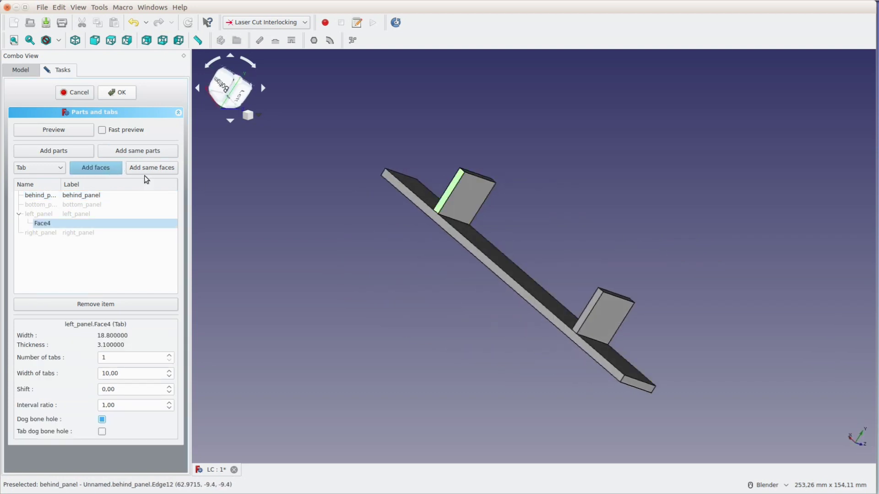
click(585, 318)
click(104, 169)
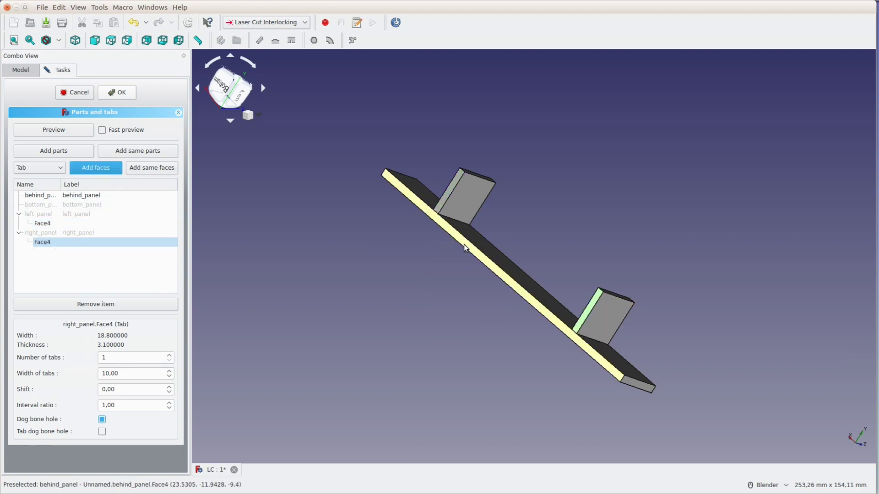
click(464, 246)
click(95, 171)
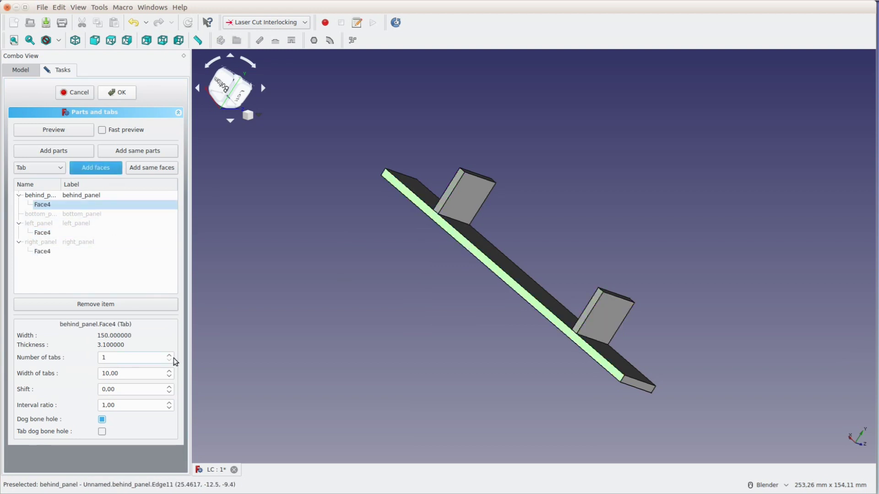
click(171, 357)
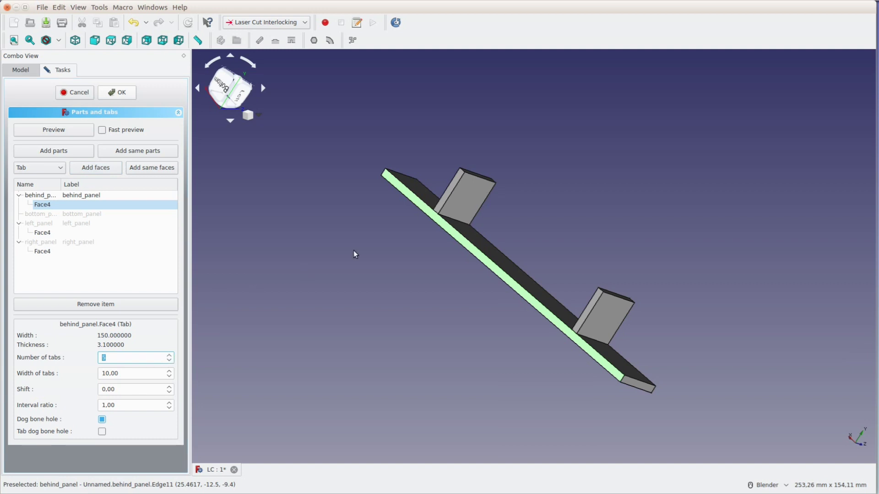
text(5)
- Add the supports' other edge faces as tabs and create the MultiJoin
mouse_move(417, 285)
middle_down()
mouse_move(477, 217)
mouse_move(427, 249)
middle_up()
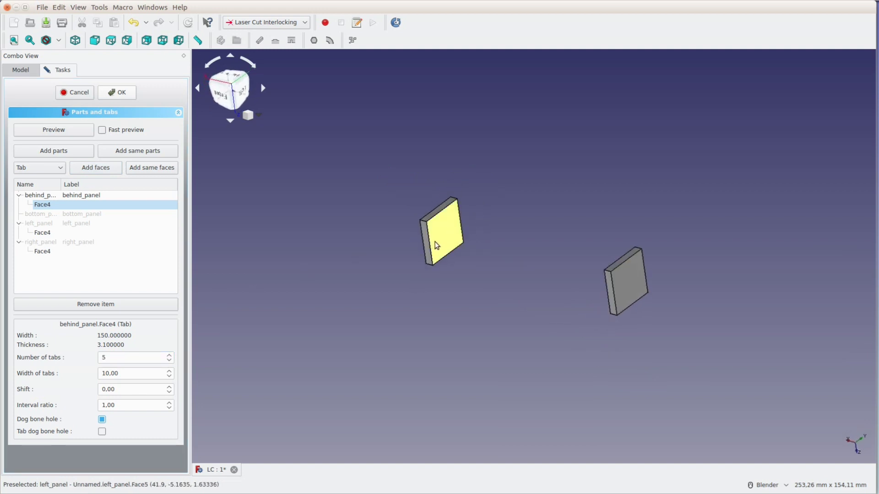
click(101, 172)
click(610, 300)
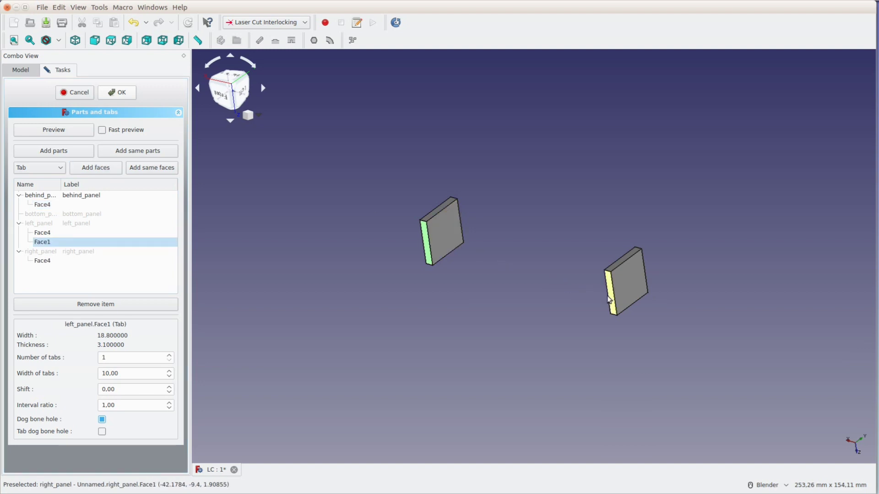
click(101, 171)
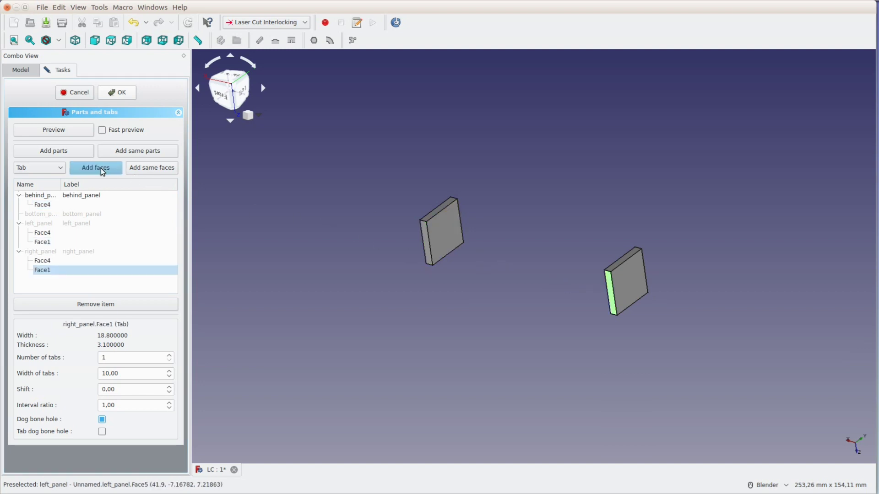
click(115, 94)
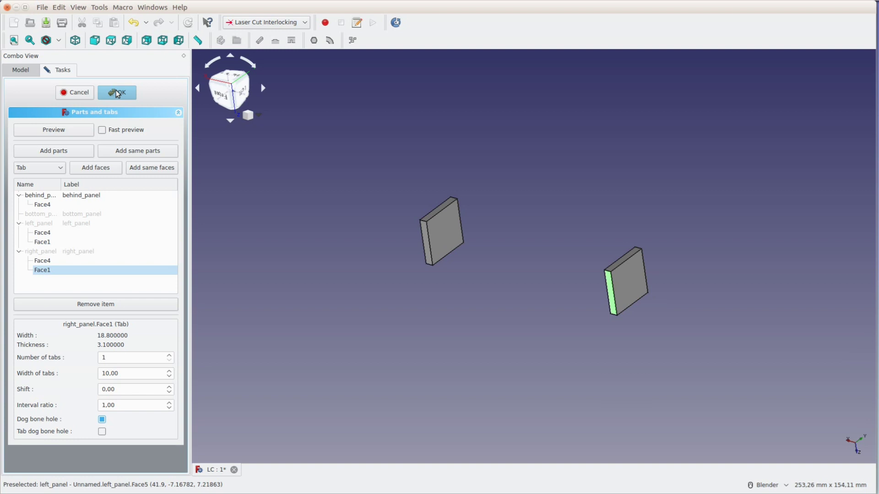
mouse_move(623, 157)
middle_down()
mouse_move(643, 183)
mouse_move(408, 159)
mouse_move(415, 195)
middle_up()
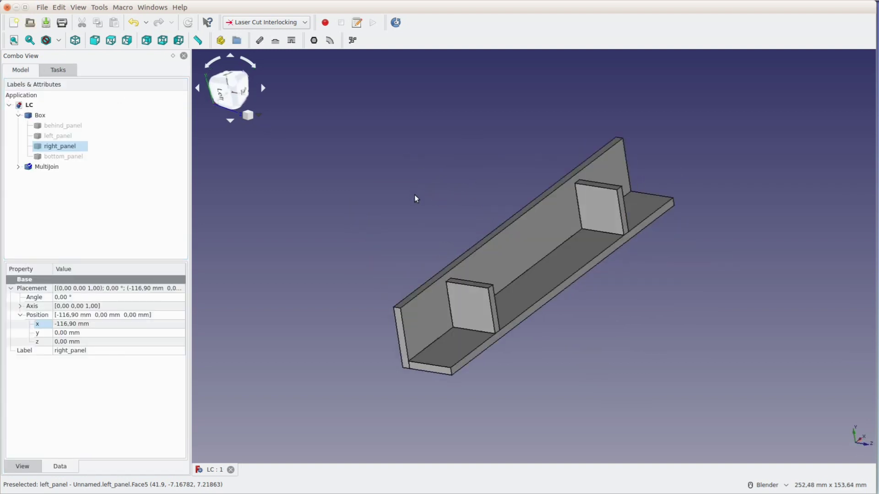
scroll(416, 196, up, 2)
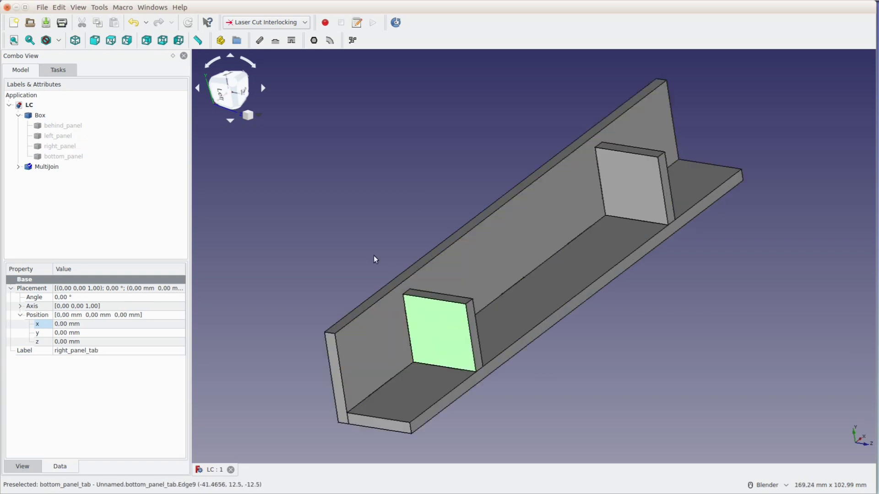
- In Part Design, create a body and open a sketch on the left support's face
click(271, 23)
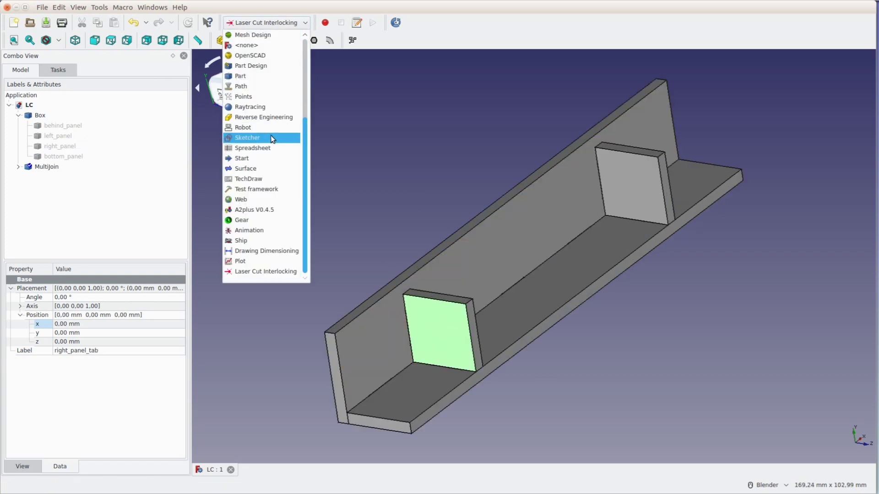
click(263, 66)
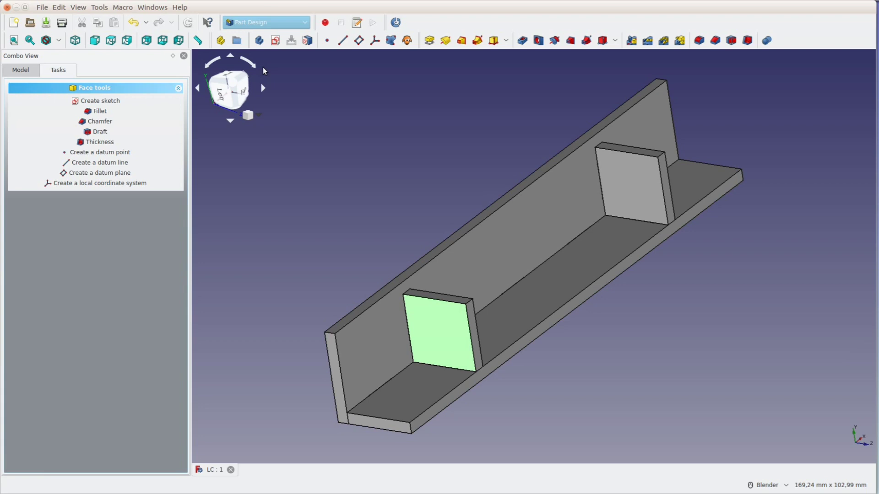
click(259, 41)
click(432, 323)
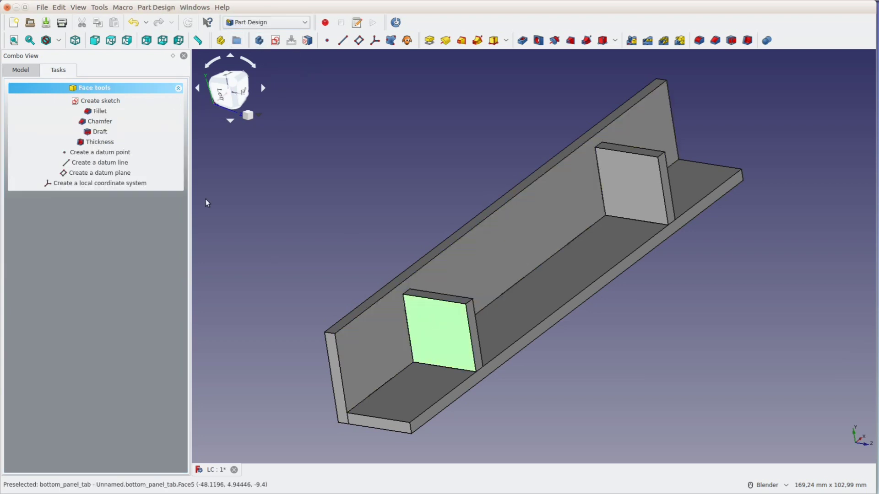
click(110, 100)
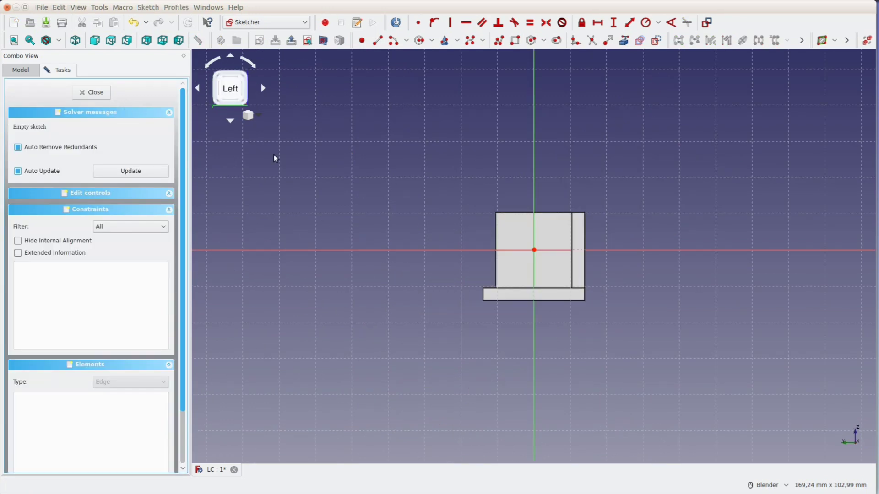
- Import the support's top and left edges as external reference geometry
click(624, 42)
click(534, 213)
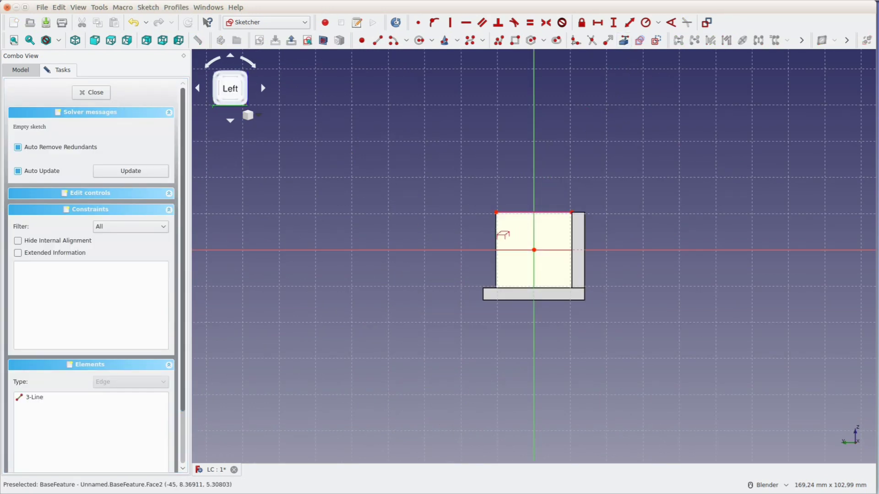
click(496, 236)
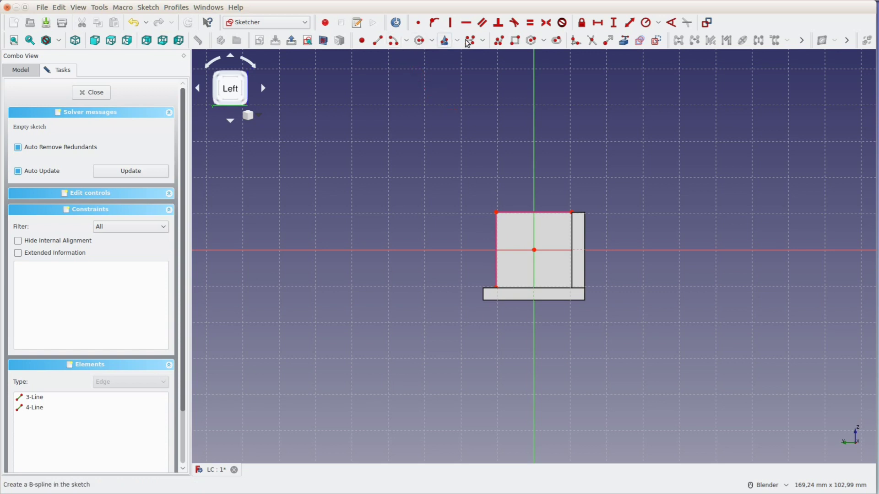
right_click(494, 40)
key(Escape)
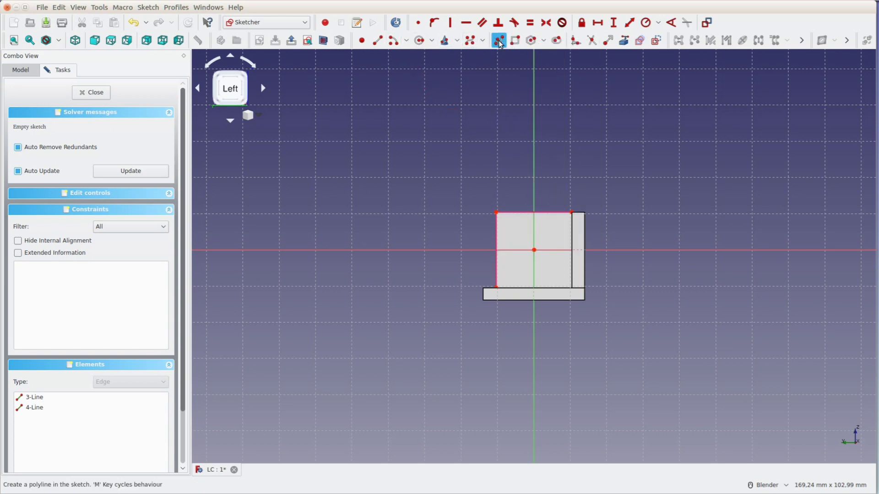
- Draw a closed triangle through the lower-left, upper-right and upper-left corners, then close the sketch
click(499, 43)
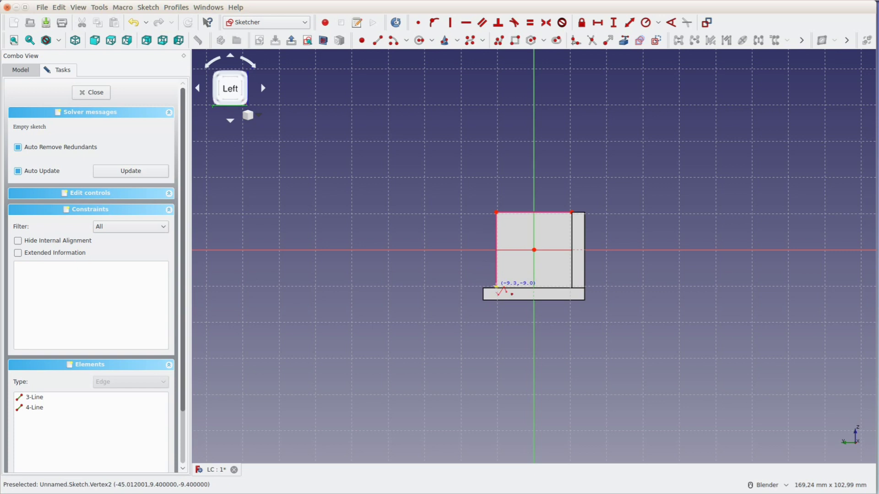
click(496, 286)
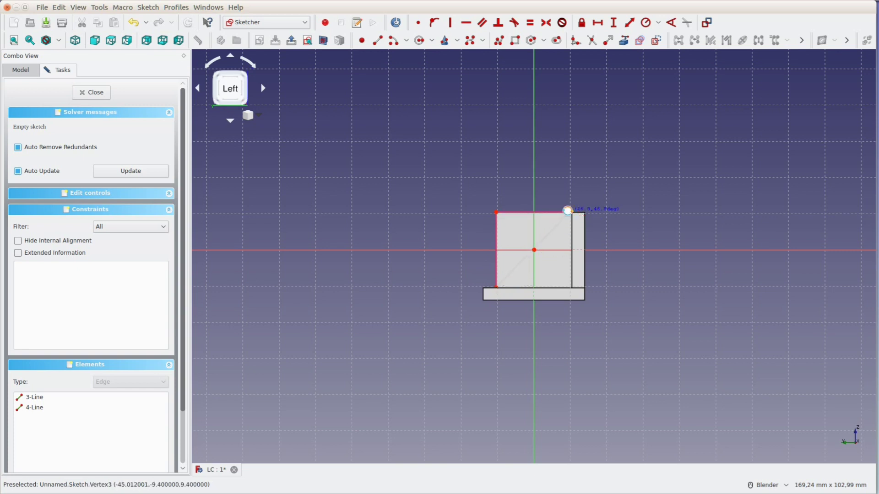
click(567, 210)
click(497, 213)
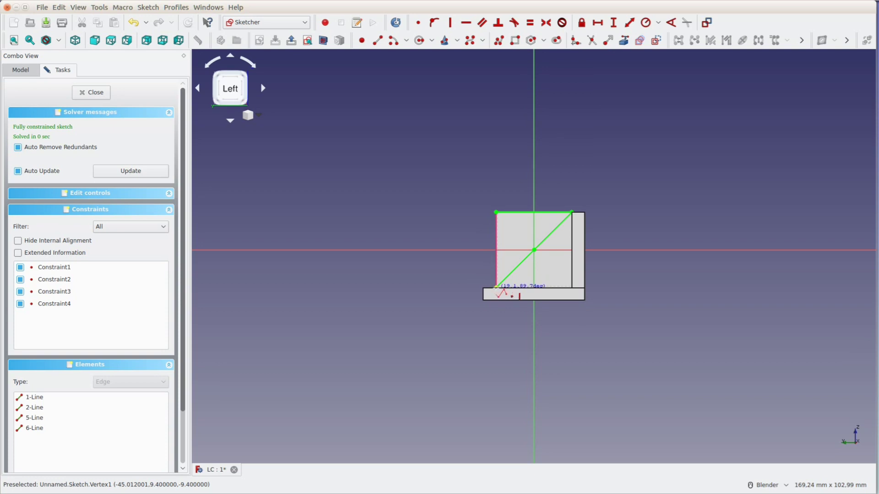
click(497, 287)
click(100, 93)
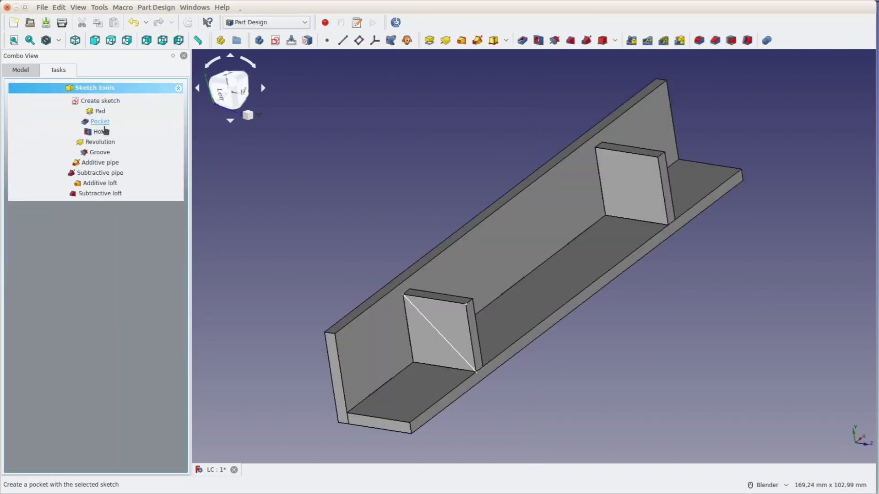
- Pocket the triangle sketch through all on the left support
click(100, 122)
click(112, 129)
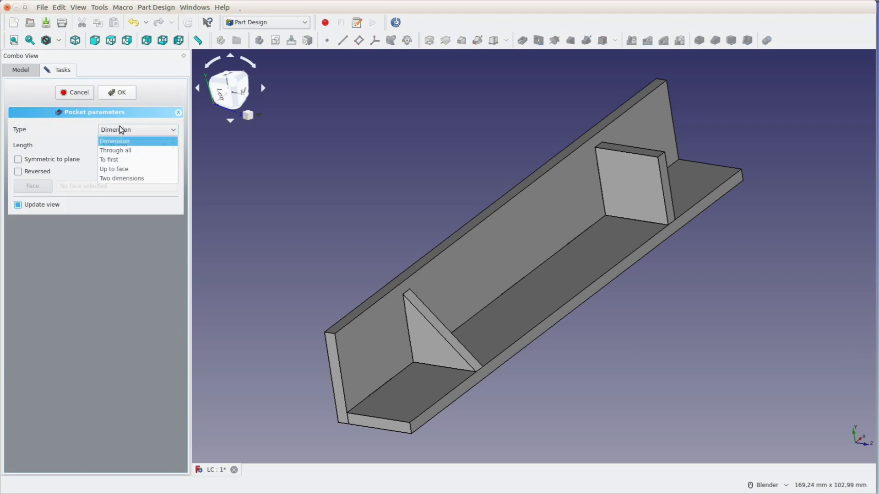
click(132, 156)
click(120, 92)
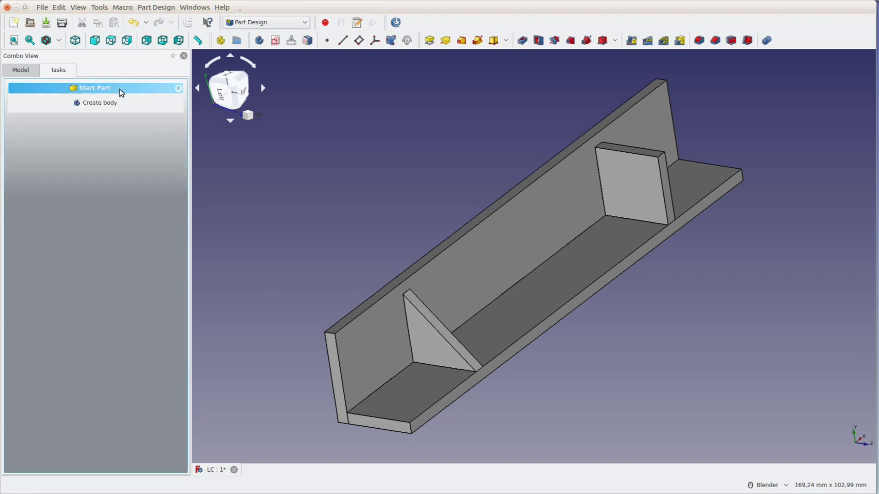
- Cut the far support with a through-all pocket in its own body
click(20, 70)
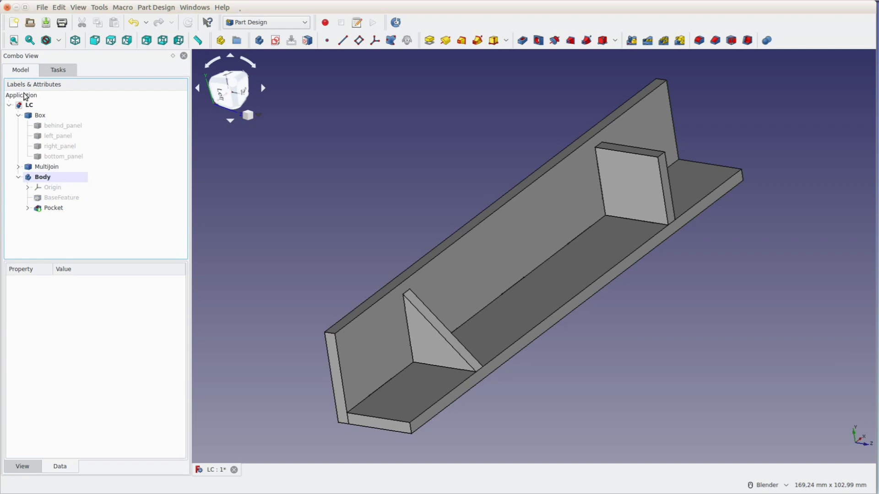
double_click(53, 184)
click(100, 100)
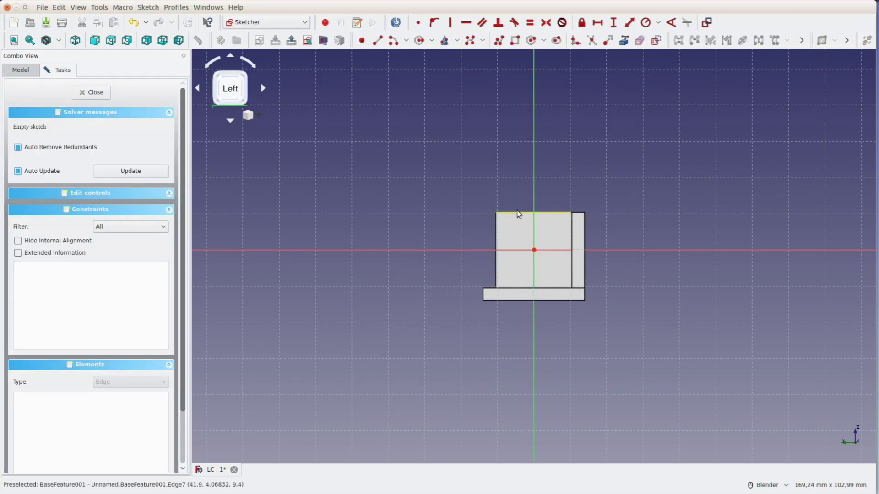
click(95, 93)
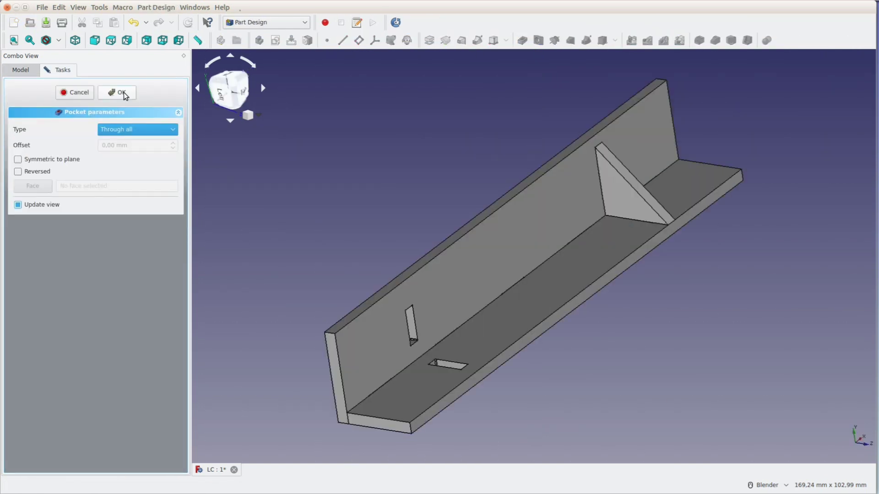
click(470, 177)
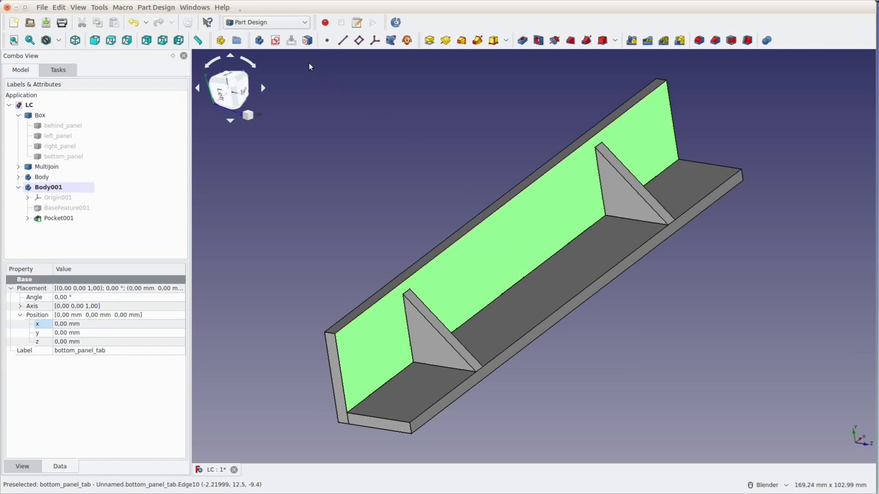
- Create a new body from the bottom panel and open a sketch on its upper face
click(568, 271)
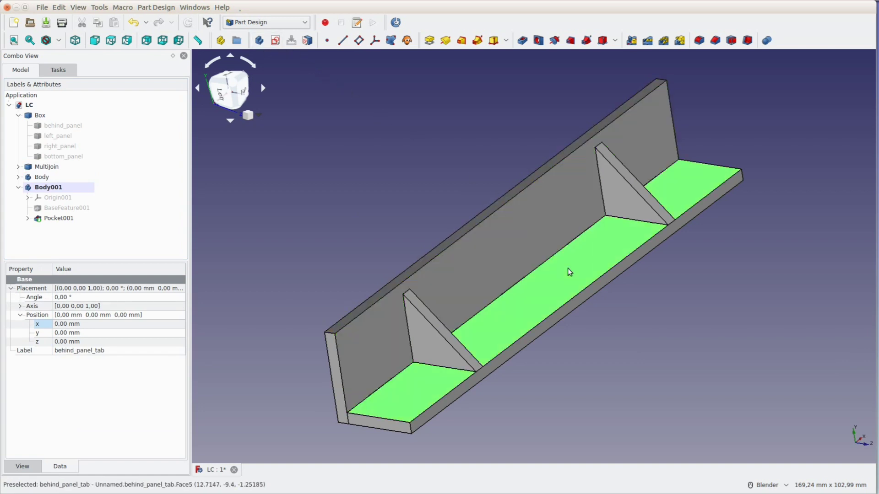
click(262, 42)
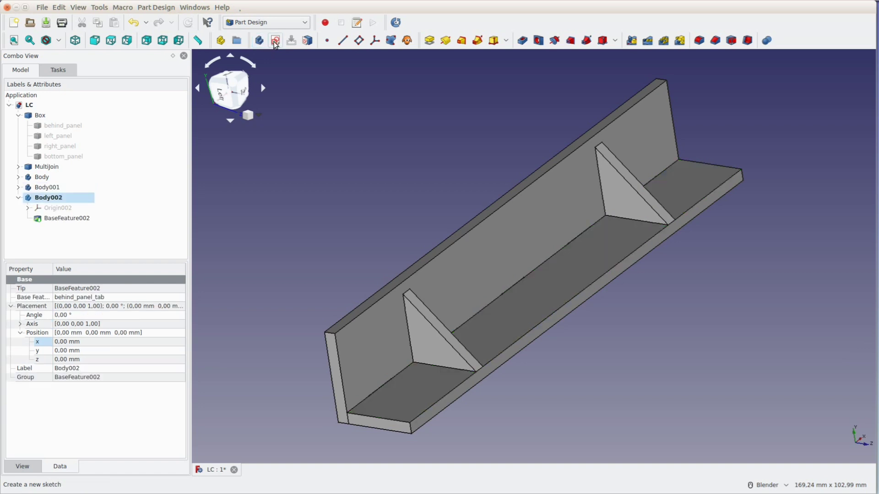
click(573, 286)
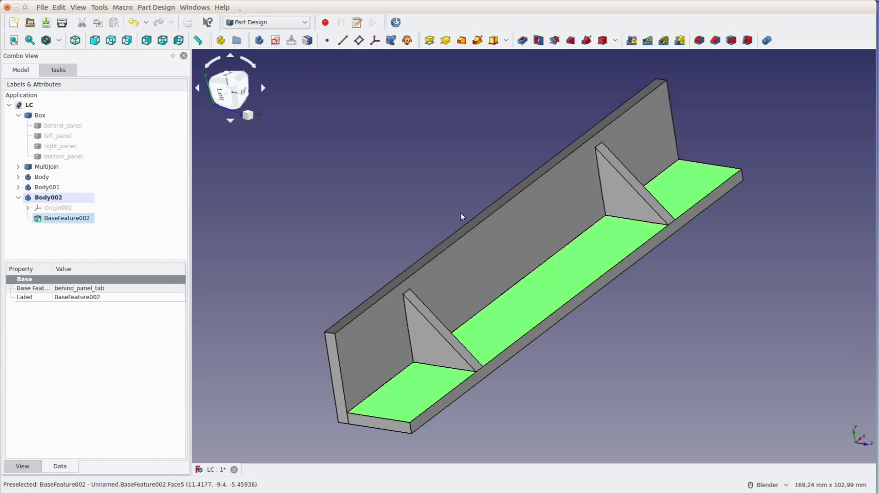
click(274, 40)
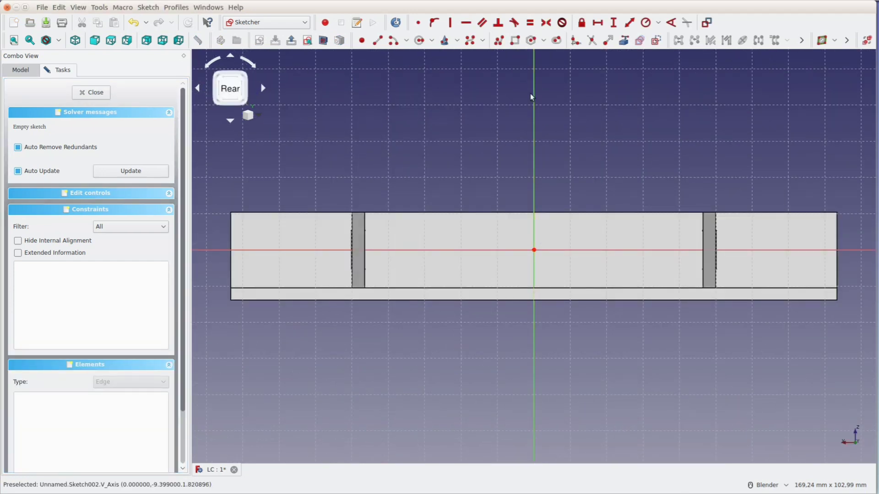
- Draw a circle at the sketch origin, constrain its radius to 2 mm, and close the sketch
click(419, 41)
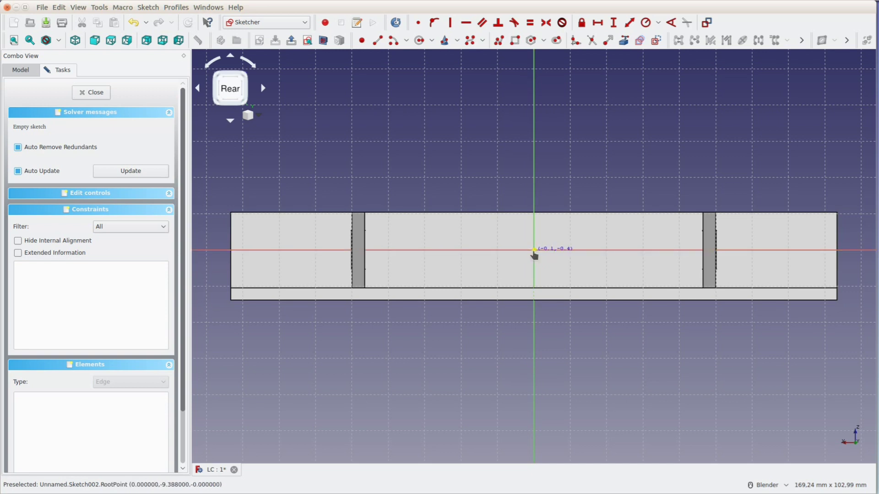
click(534, 250)
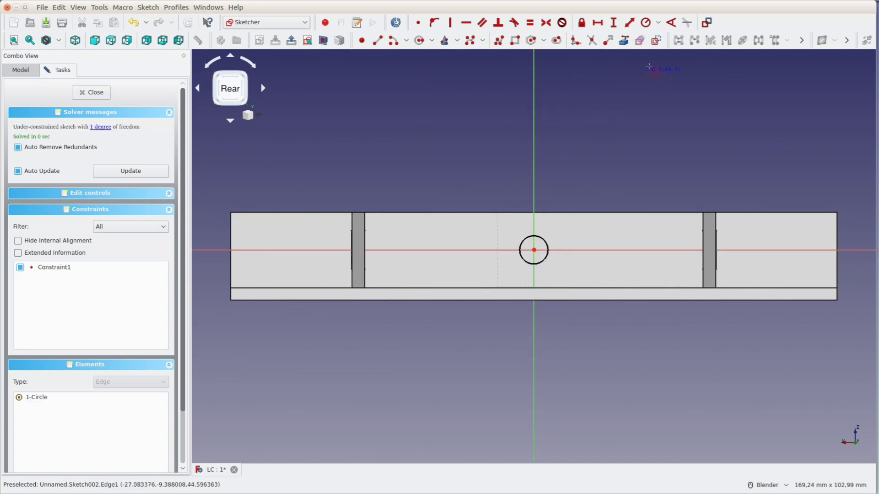
click(646, 24)
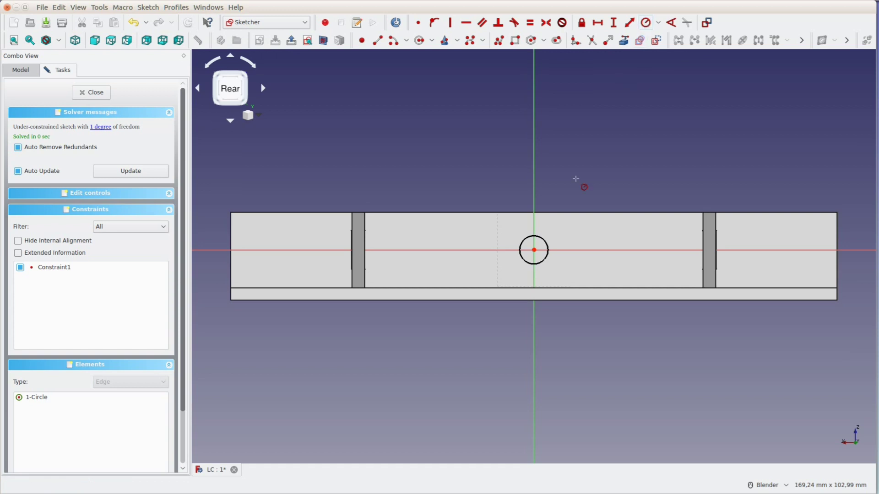
click(539, 266)
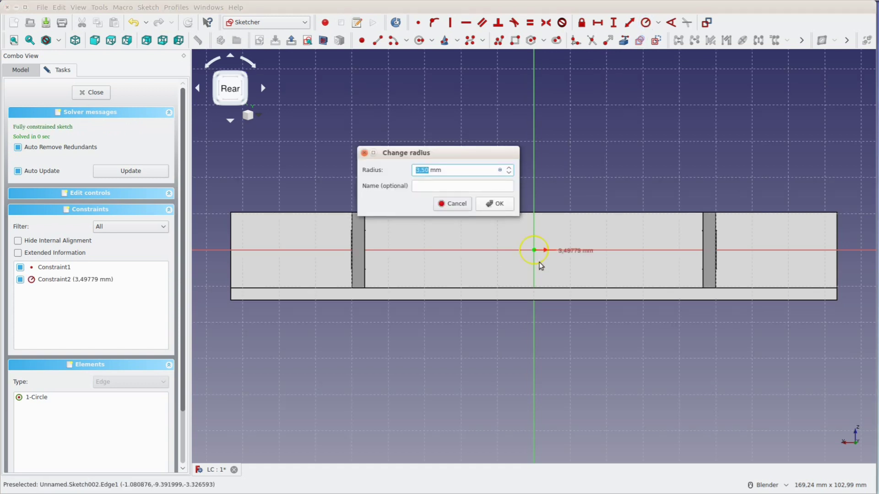
text(2)
key(Return)
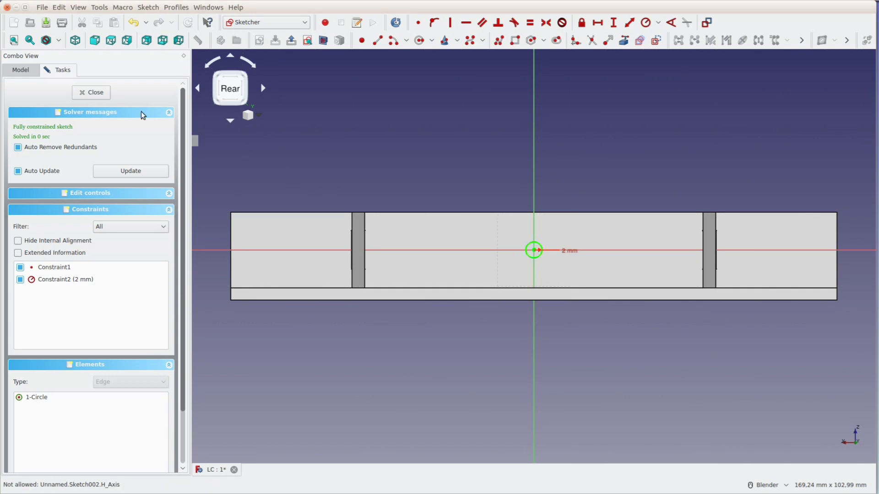
click(95, 93)
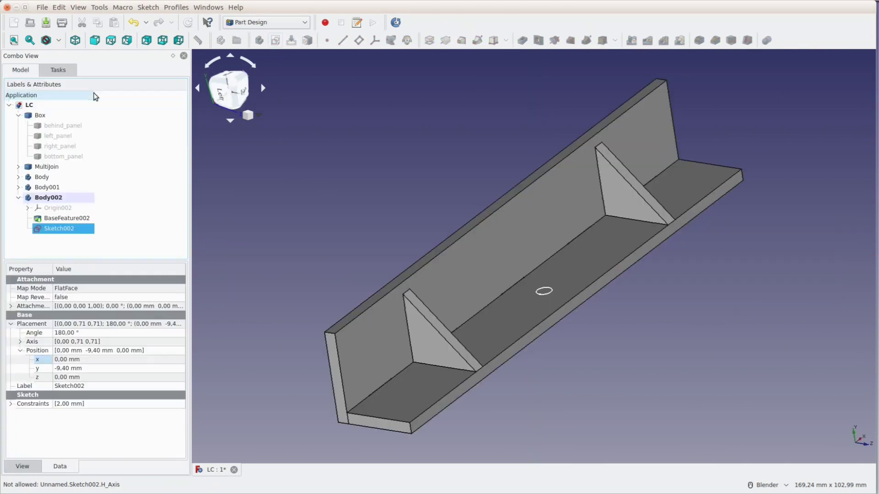
- Cut the circle through the bottom panel with a through-all pocket
click(56, 73)
click(100, 120)
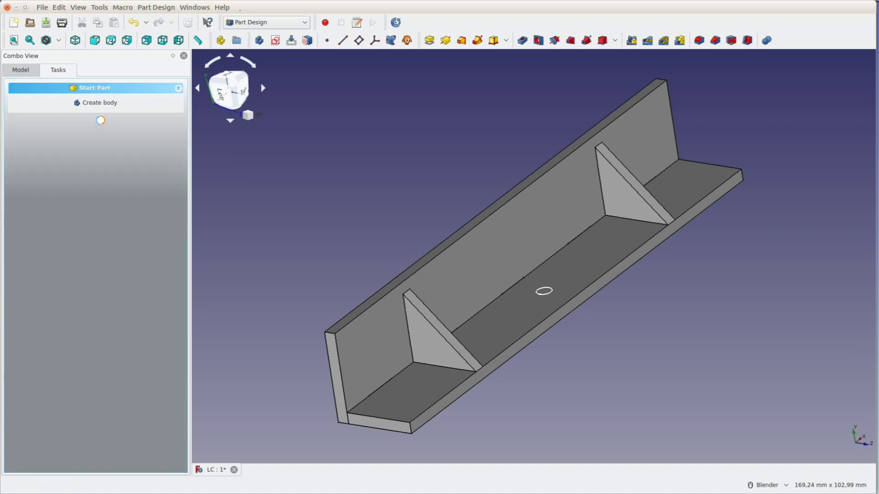
click(121, 129)
click(118, 147)
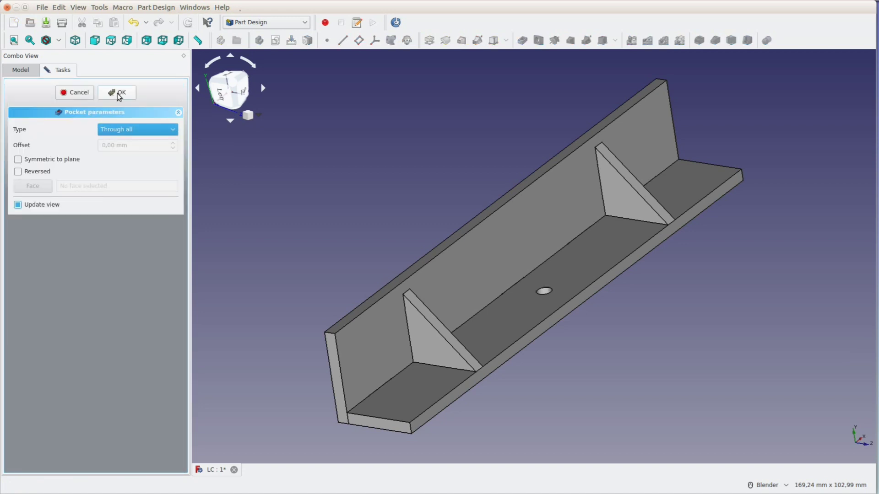
click(117, 95)
- Create a new body on the back wall and open a sketch on it
click(481, 254)
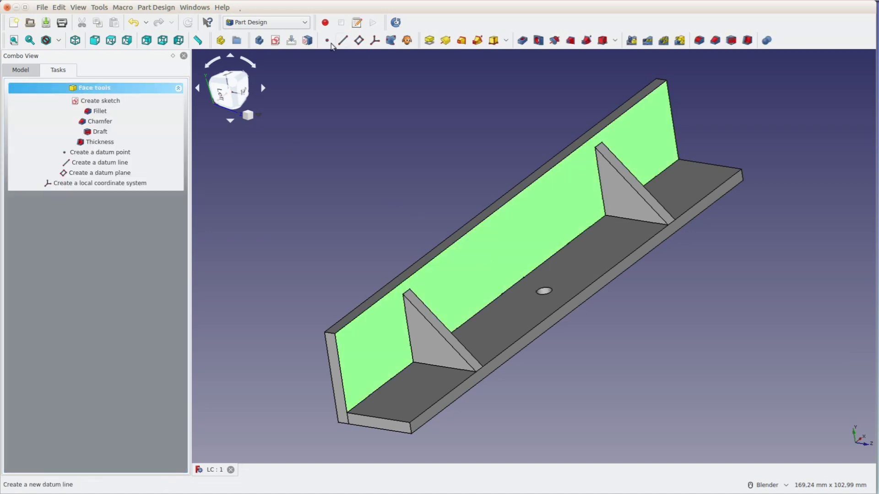
click(258, 41)
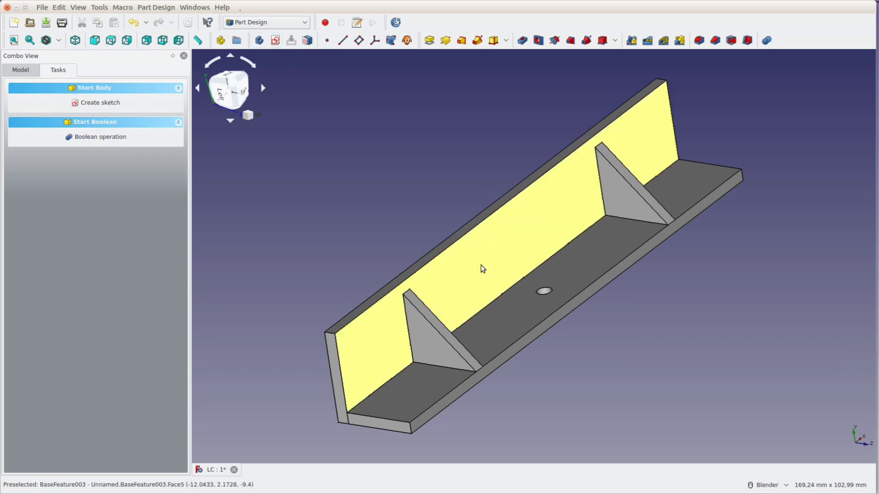
click(481, 269)
click(275, 40)
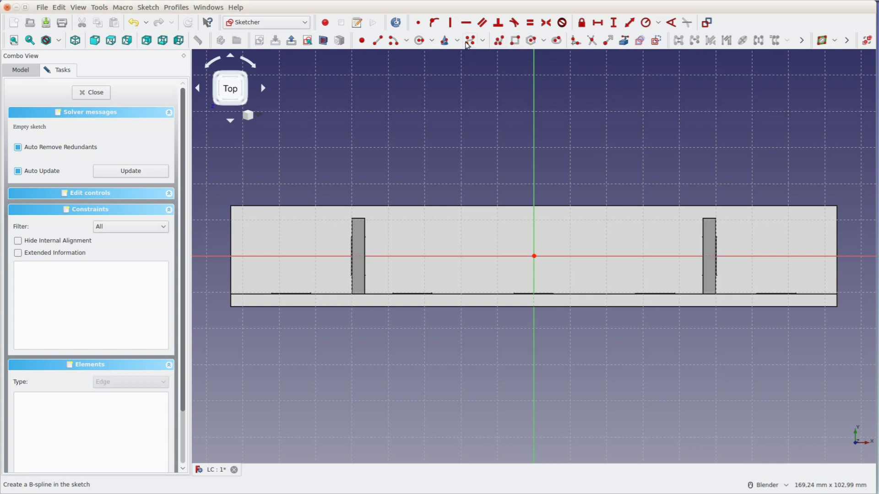
- Draw two hole circles beside the supports and align their centres horizontally
click(419, 41)
click(295, 269)
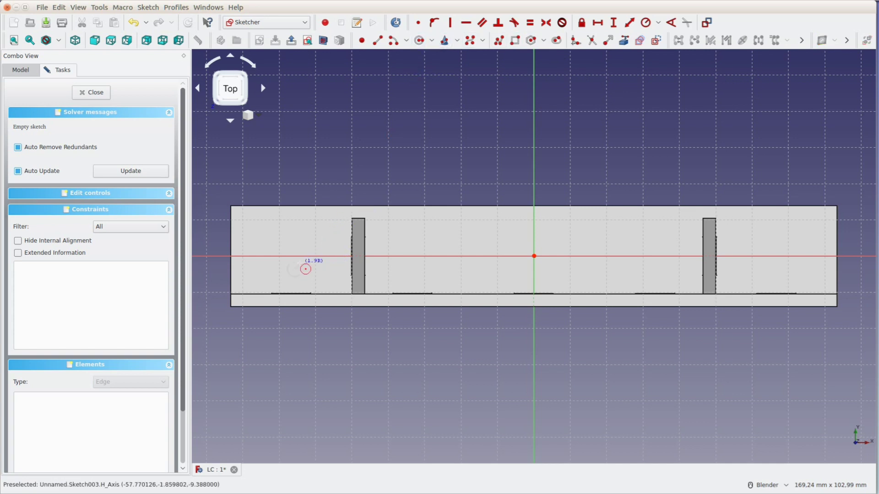
click(725, 263)
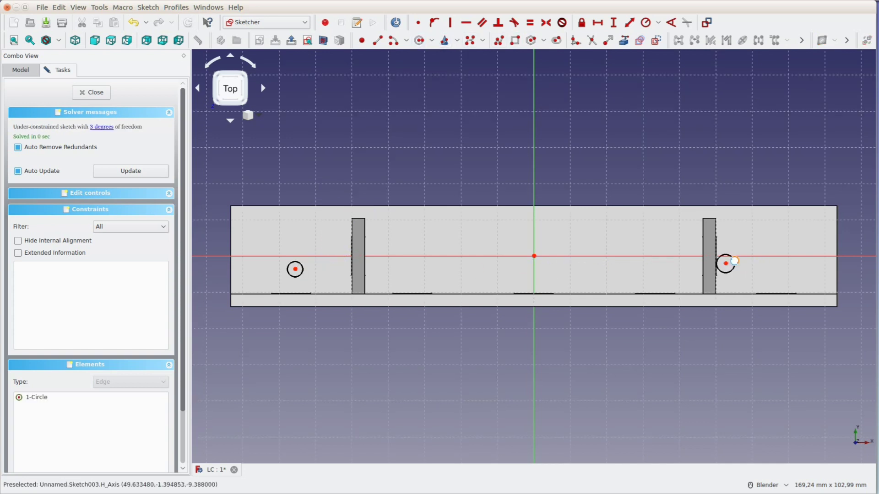
key(Escape)
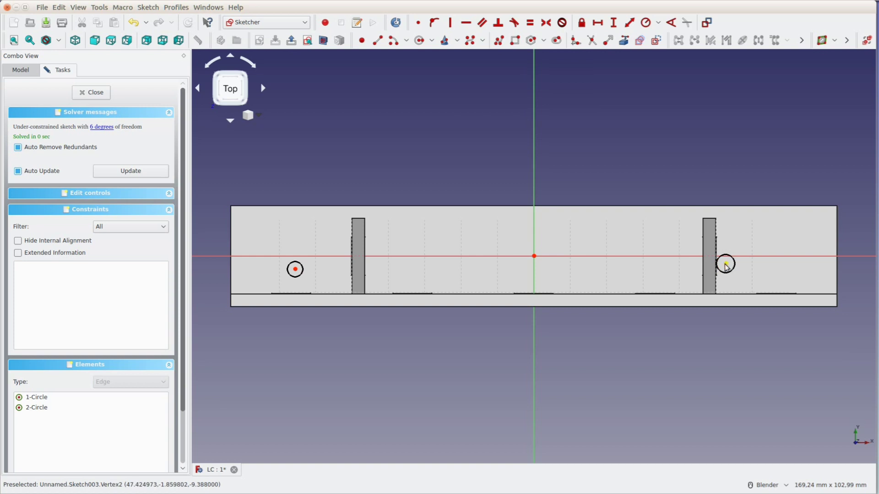
click(725, 264)
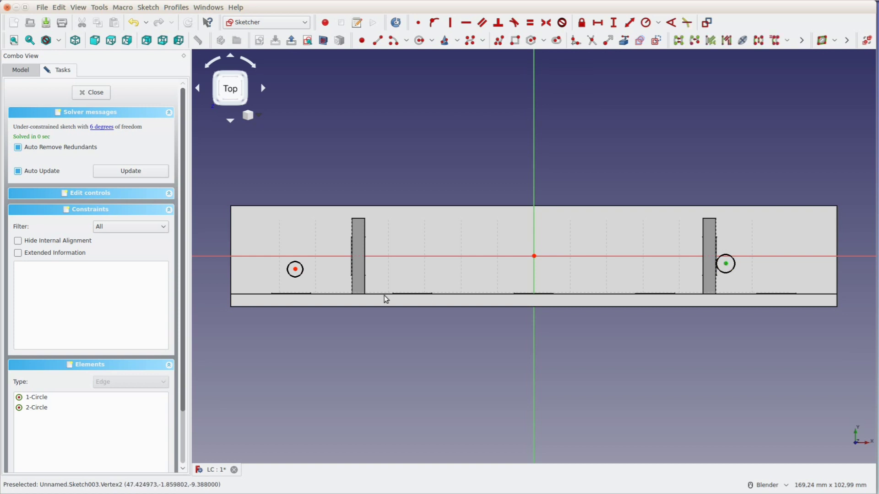
click(294, 270)
click(465, 22)
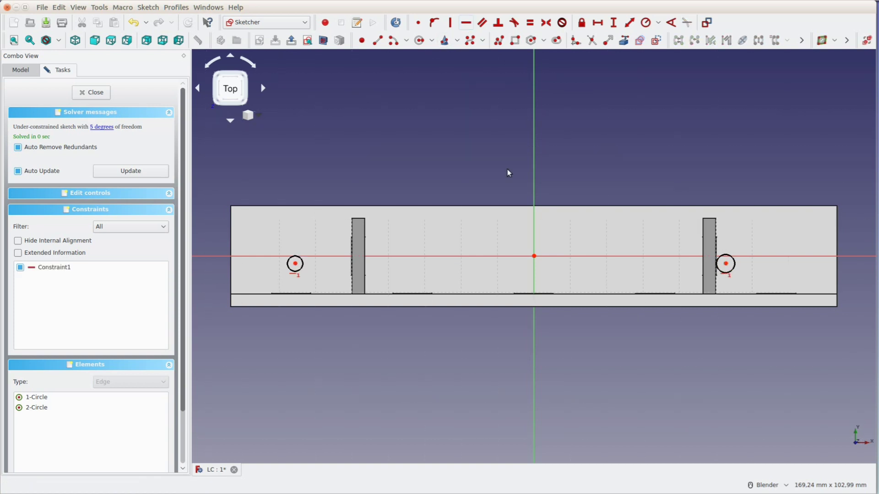
- Constrain both circles equal with a 2 mm radius
click(303, 265)
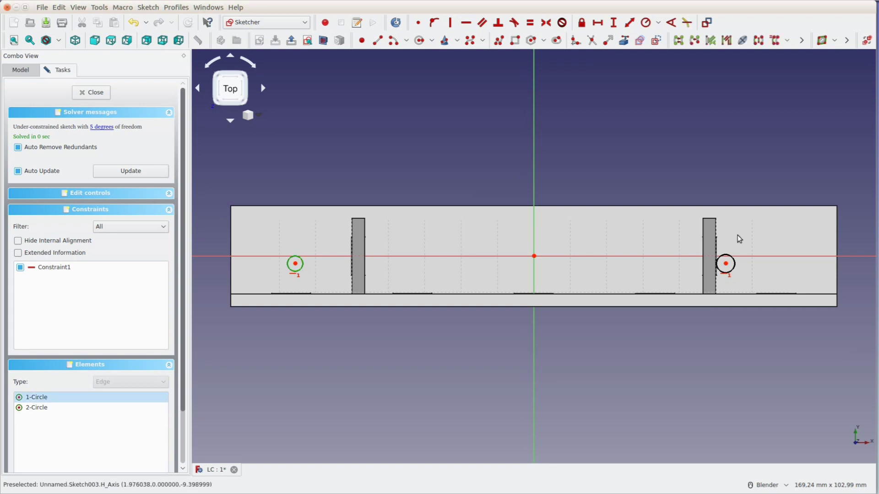
click(727, 270)
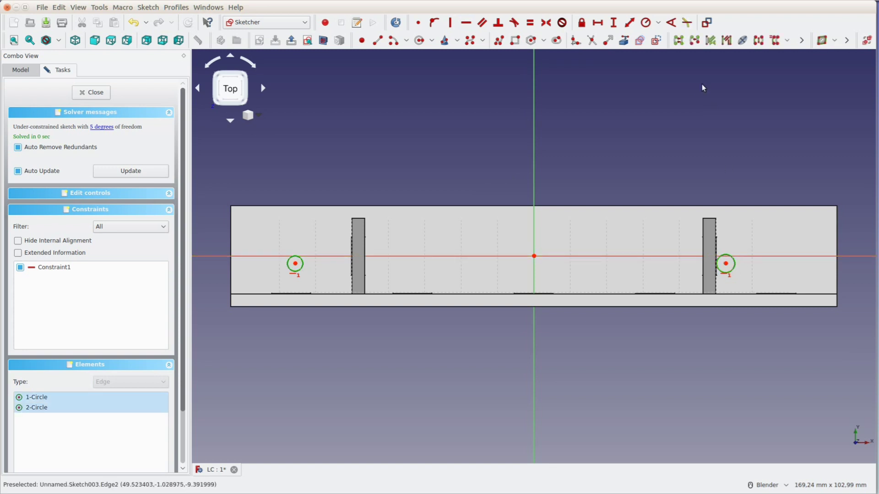
click(645, 23)
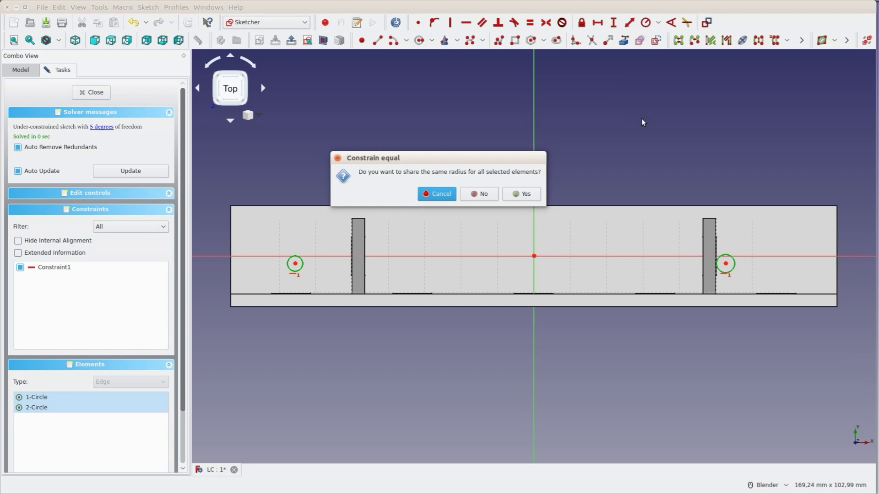
click(521, 194)
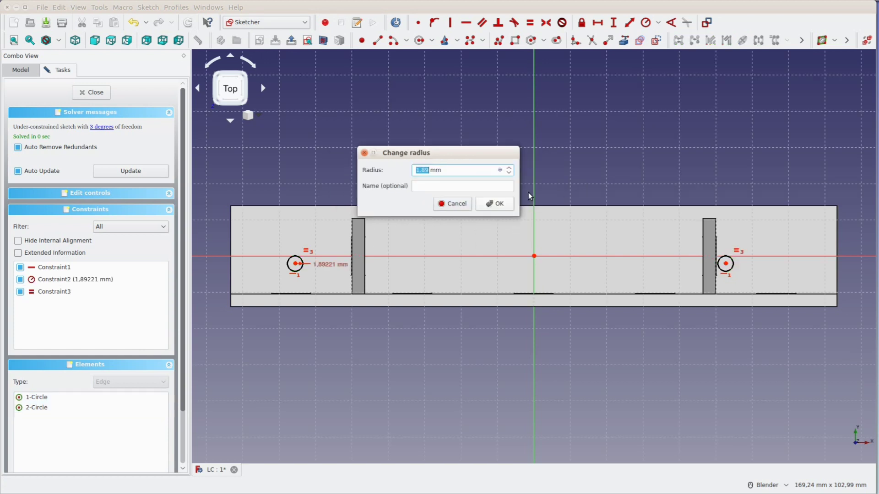
text(2)
click(493, 204)
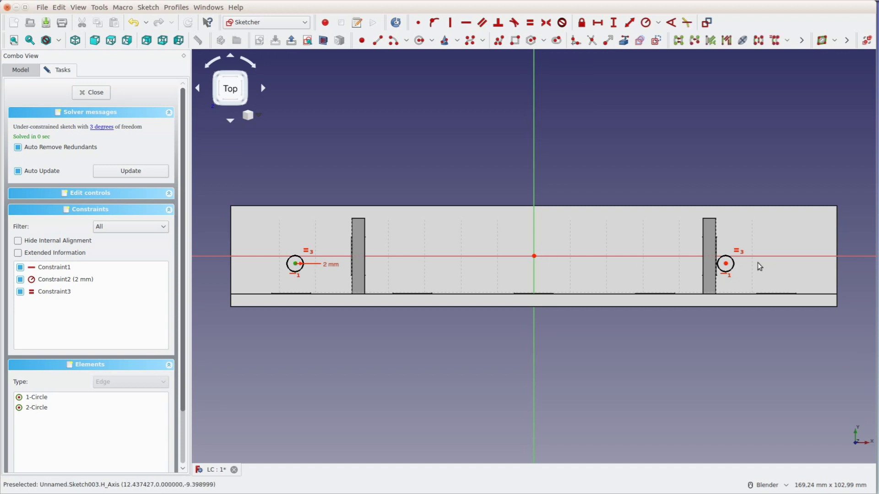
- Constrain the two hole centres 120 mm apart horizontally
click(726, 265)
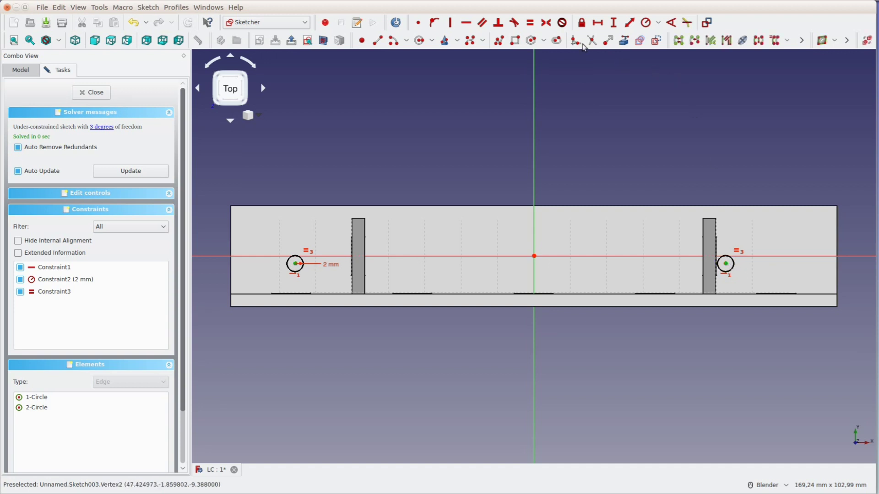
click(597, 24)
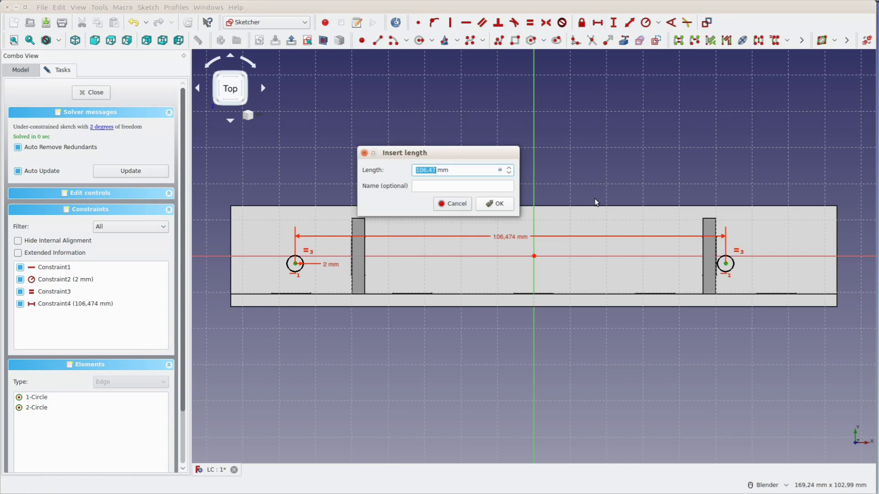
text(0)
key(Return)
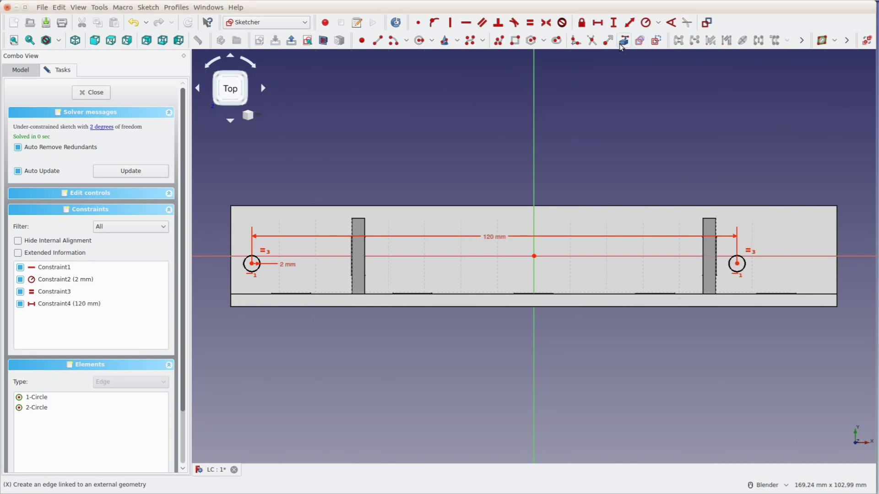
- Reference the panel's left edge and place the holes 10 mm from the left and bottom edges
click(231, 236)
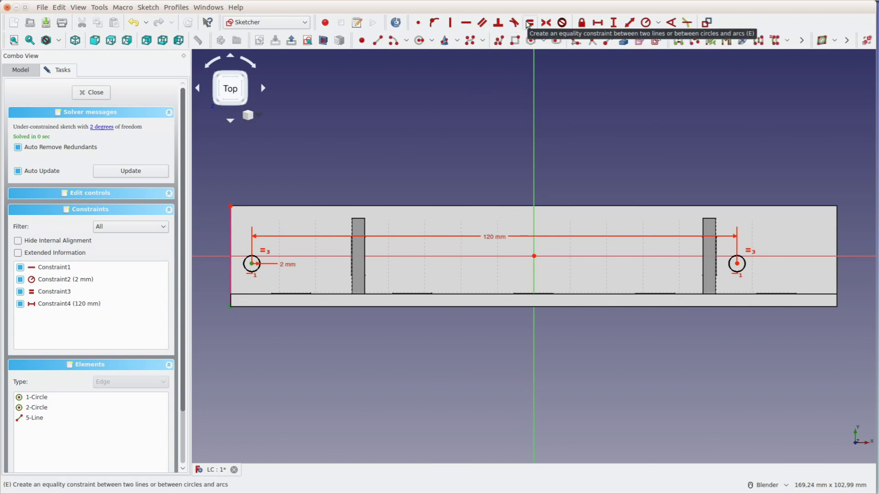
text(l7.5)
key(Return)
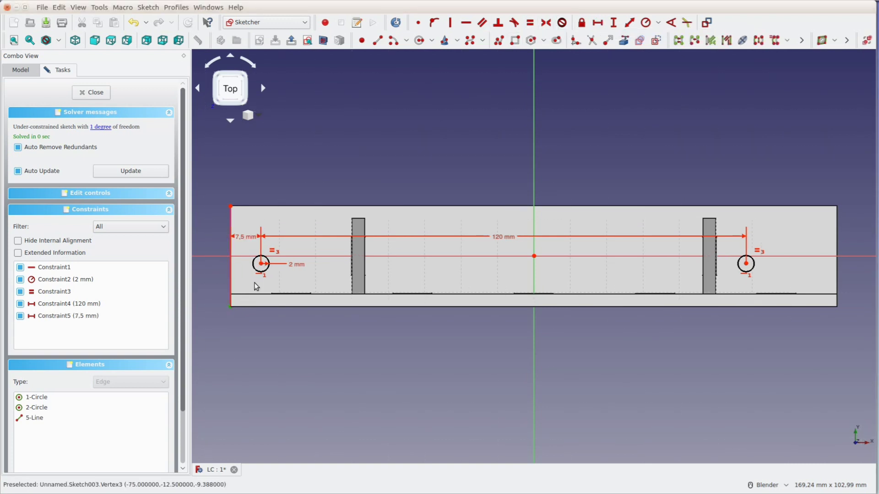
text(i7.5)
key(Return)
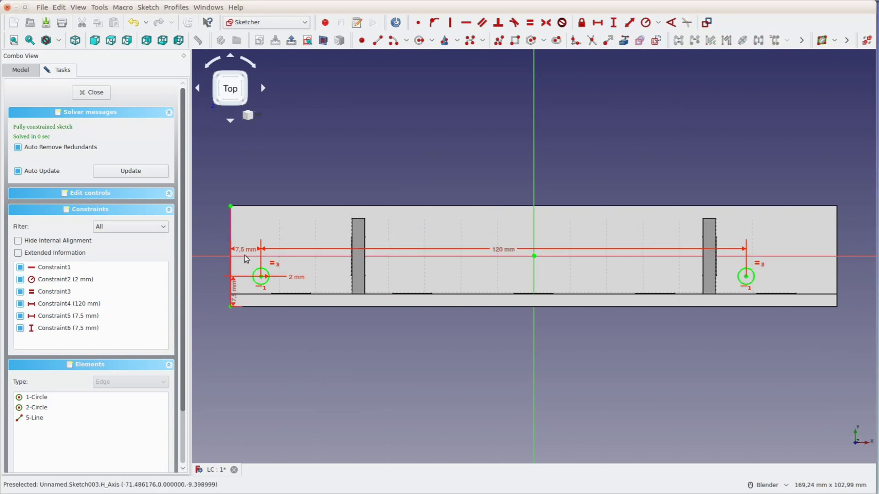
double_click(245, 258)
text(10)
key(Return)
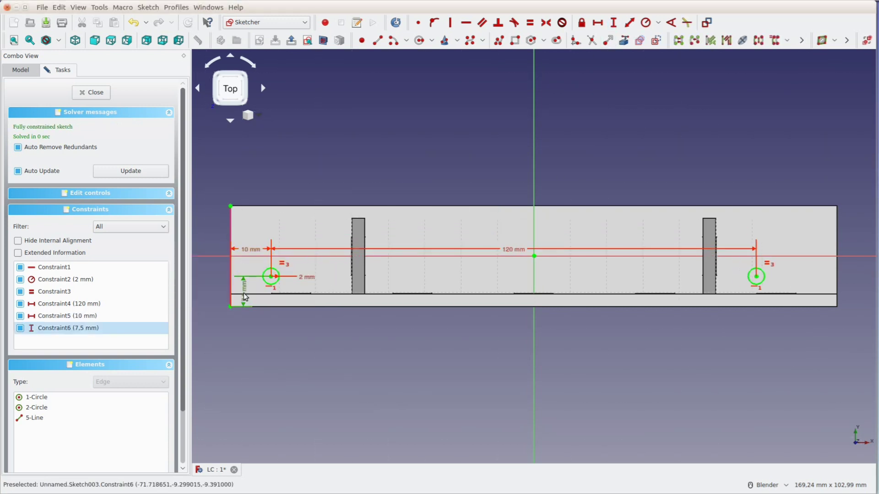
double_click(245, 297)
text(10)
key(Return)
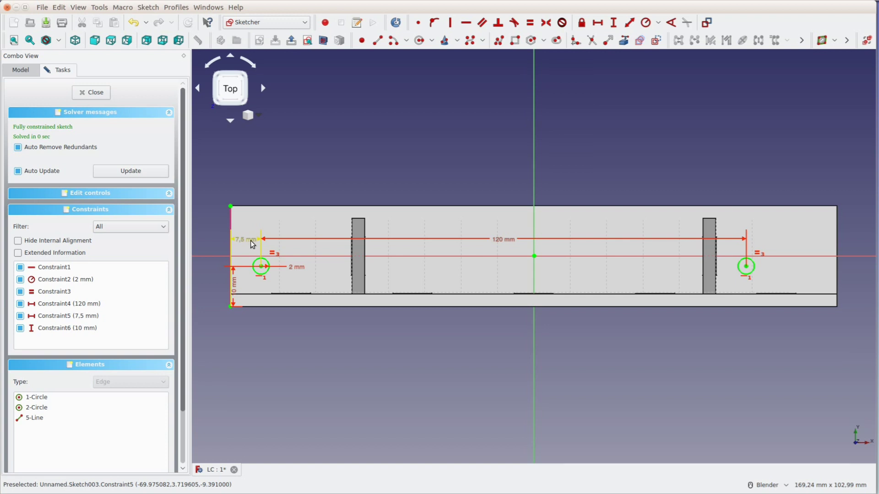
- Pocket the hole sketch with type Through all to cut both holes
click(92, 92)
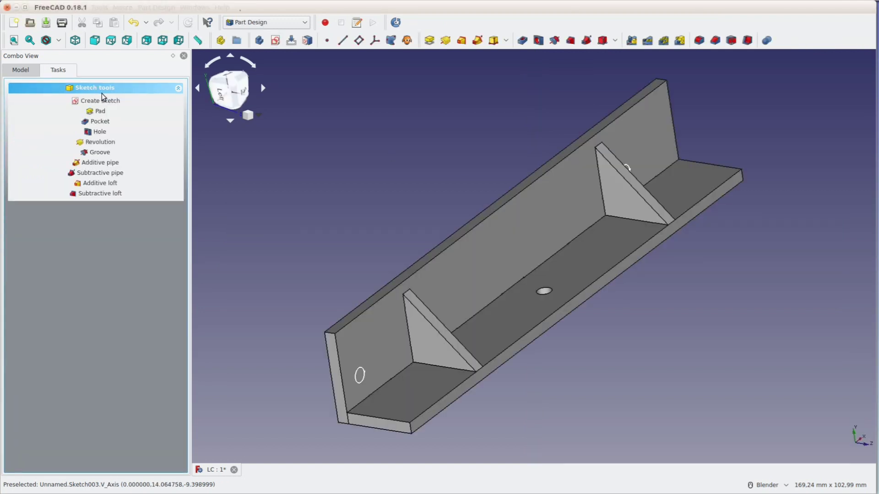
click(101, 121)
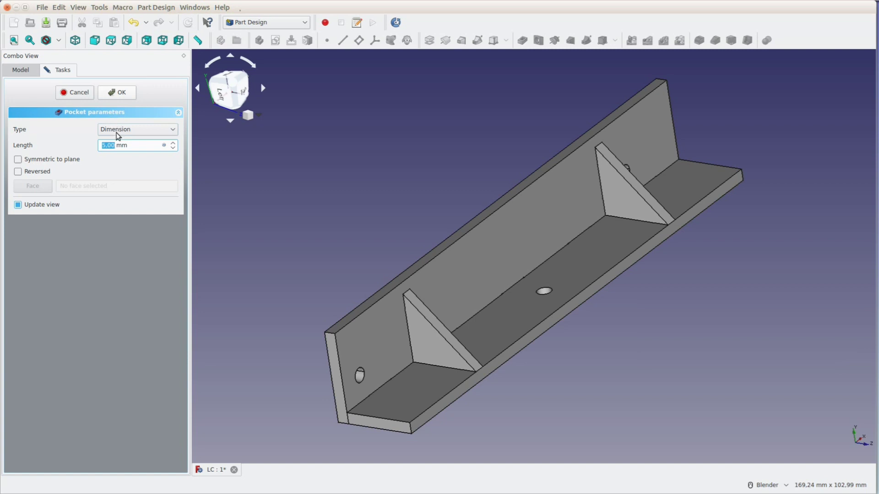
click(117, 135)
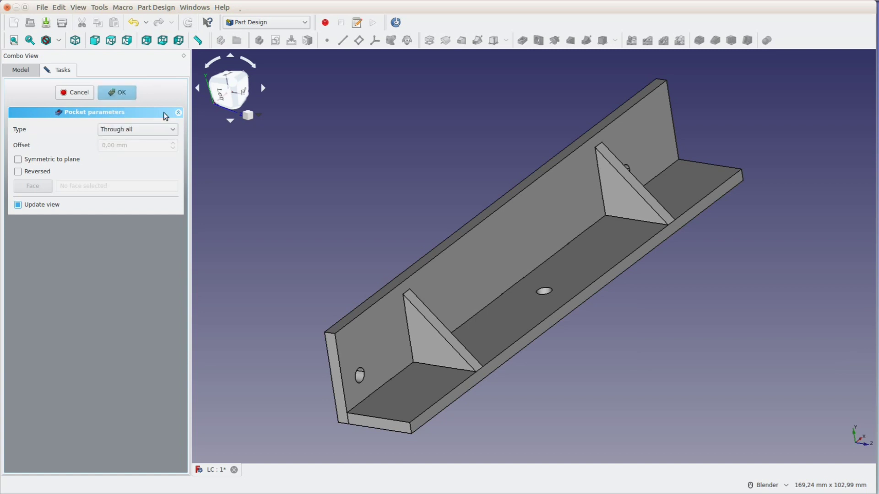
key(Return)
middle_drag(368, 192, 304, 151)
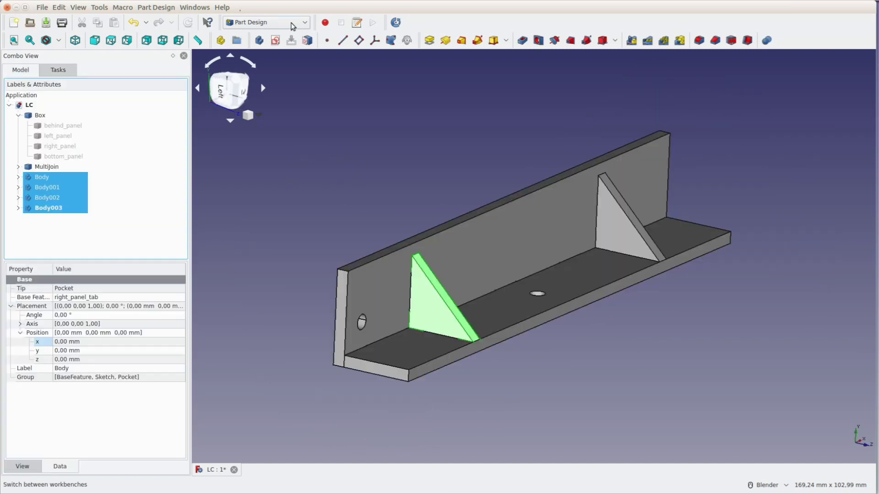
- Switch to the Laser Cut Interlocking workbench and export flat 2D shapes into export_shape1
click(292, 25)
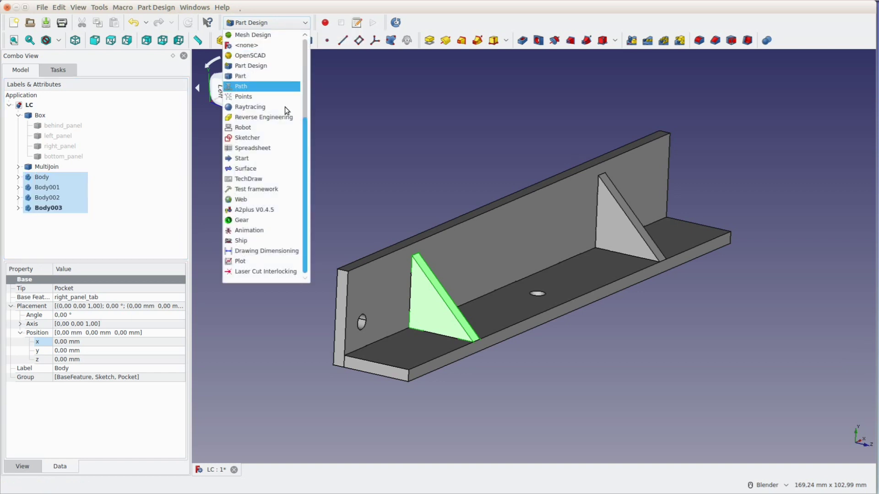
click(275, 271)
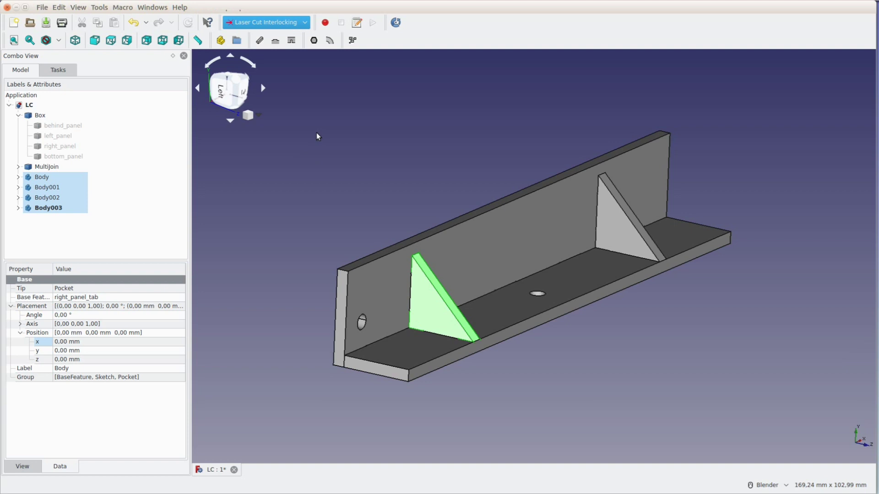
click(354, 45)
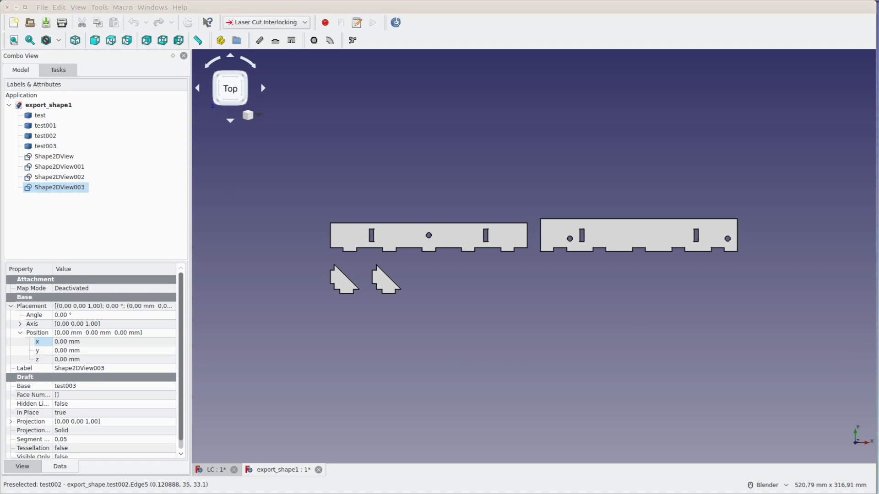
- Choose File > Export... for the export_shape1 layout
click(47, 8)
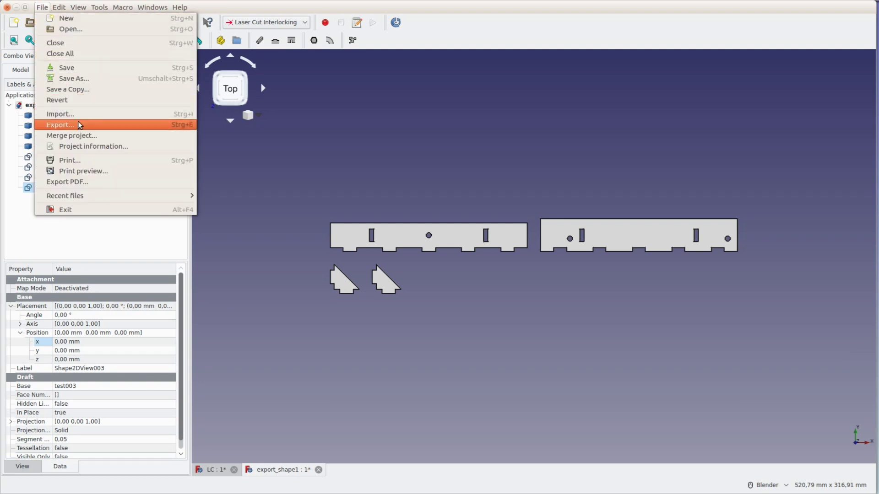
click(104, 124)
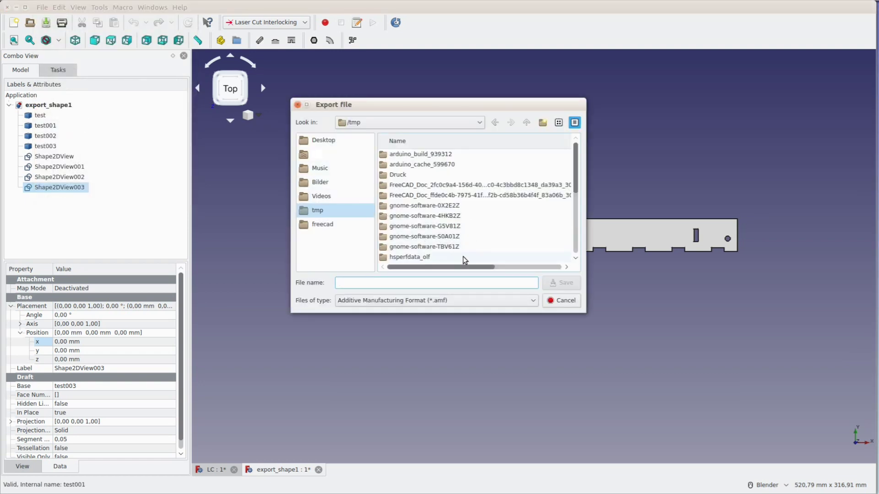